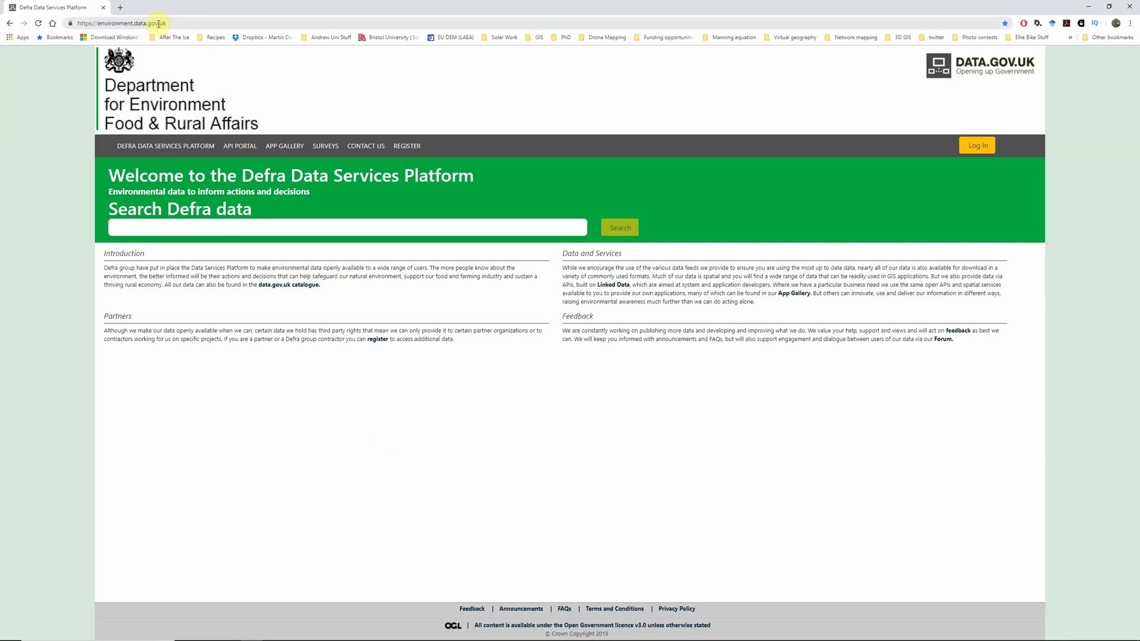
Open the survey download map and search for grid square 'sj85se'
{"action": "left_click", "coordinate": [327, 147]}
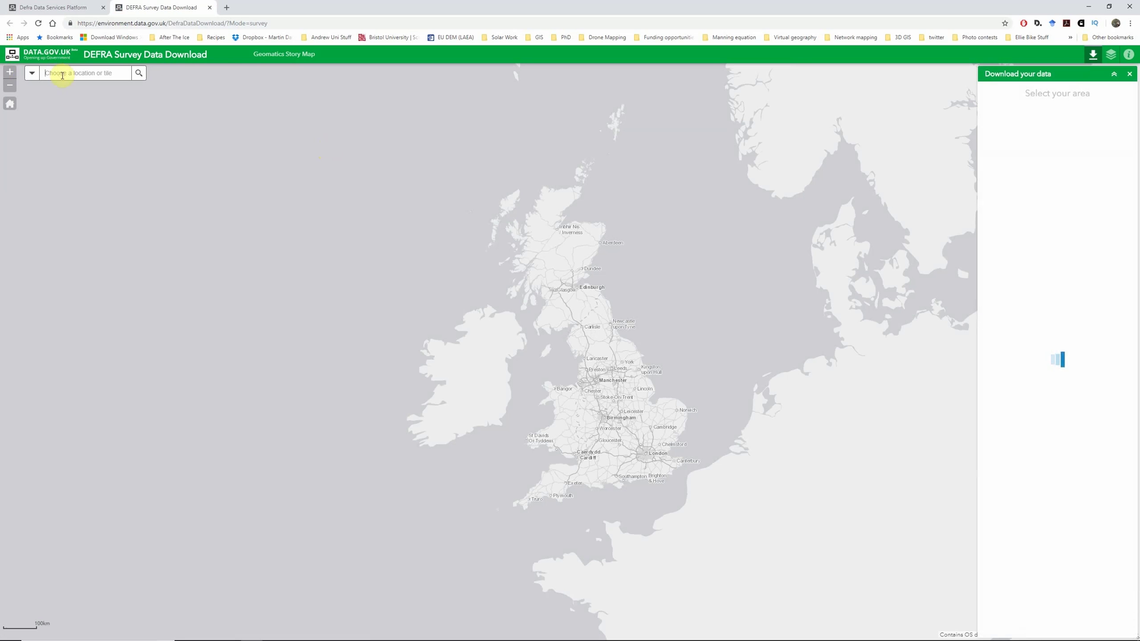
{"action": "left_click", "coordinate": [62, 75]}
{"action": "type", "text": "sj85se"}
{"action": "key", "text": "Return"}
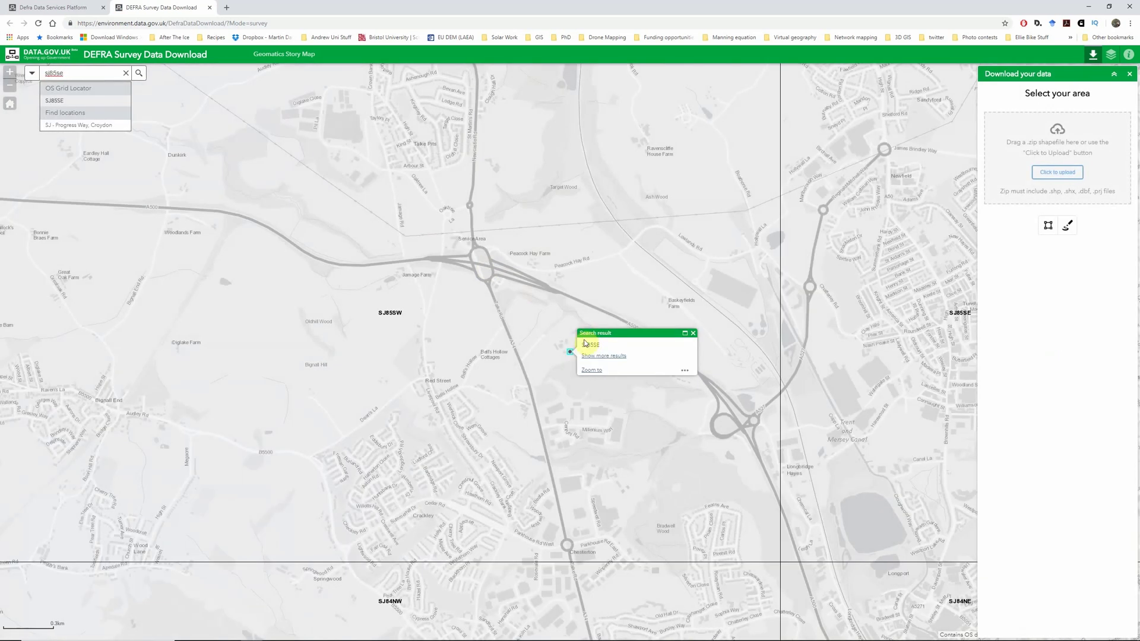
{"action": "left_click", "coordinate": [693, 333]}
Zoom and pan the map so SJ85SE sits in the centre
{"action": "scroll", "coordinate": [701, 328], "scroll_direction": "down", "scroll_amount": 2}
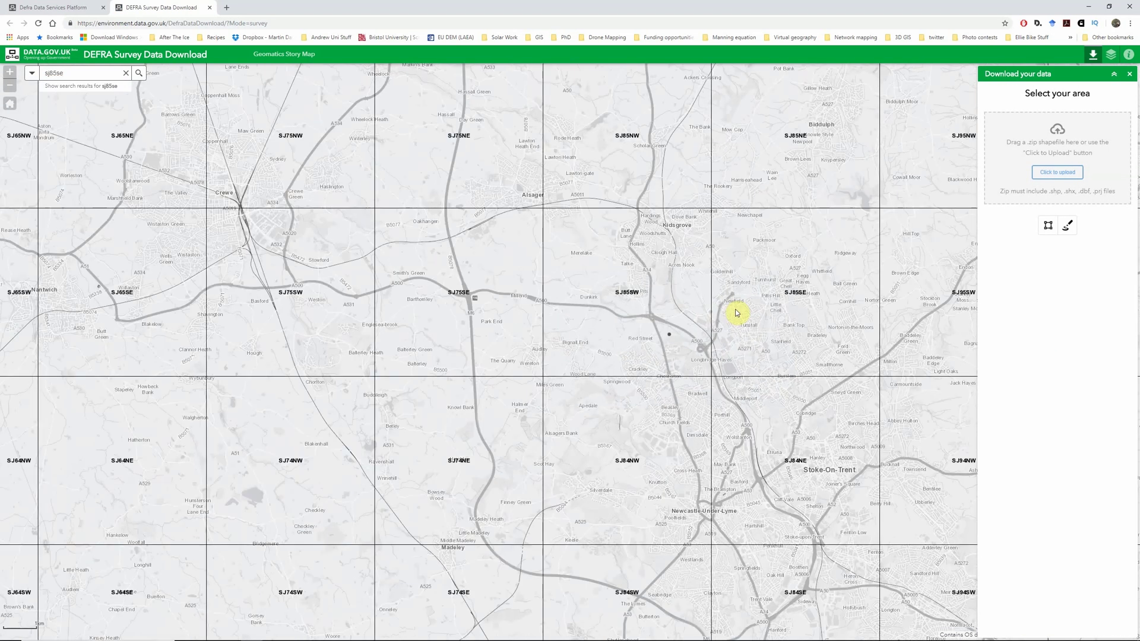
{"action": "left_click_drag", "start_coordinate": [736, 313], "coordinate": [537, 315]}
{"action": "scroll", "coordinate": [558, 297], "scroll_direction": "up", "scroll_amount": 1}
{"action": "scroll", "coordinate": [558, 296], "scroll_direction": "up", "scroll_amount": 1}
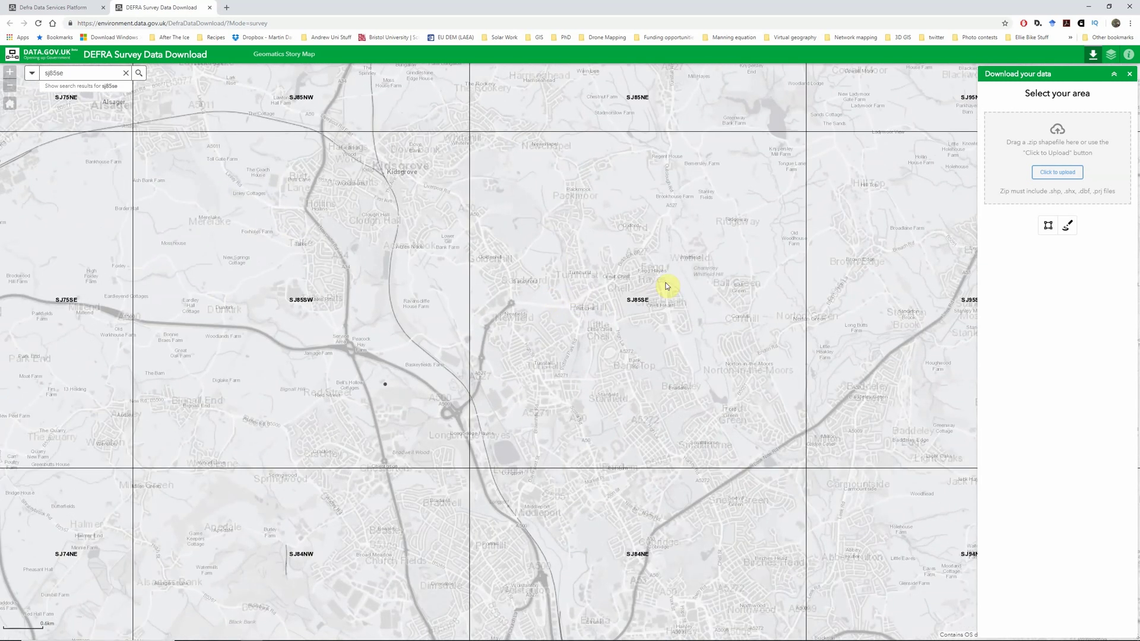
{"action": "left_click_drag", "start_coordinate": [667, 285], "coordinate": [570, 286]}
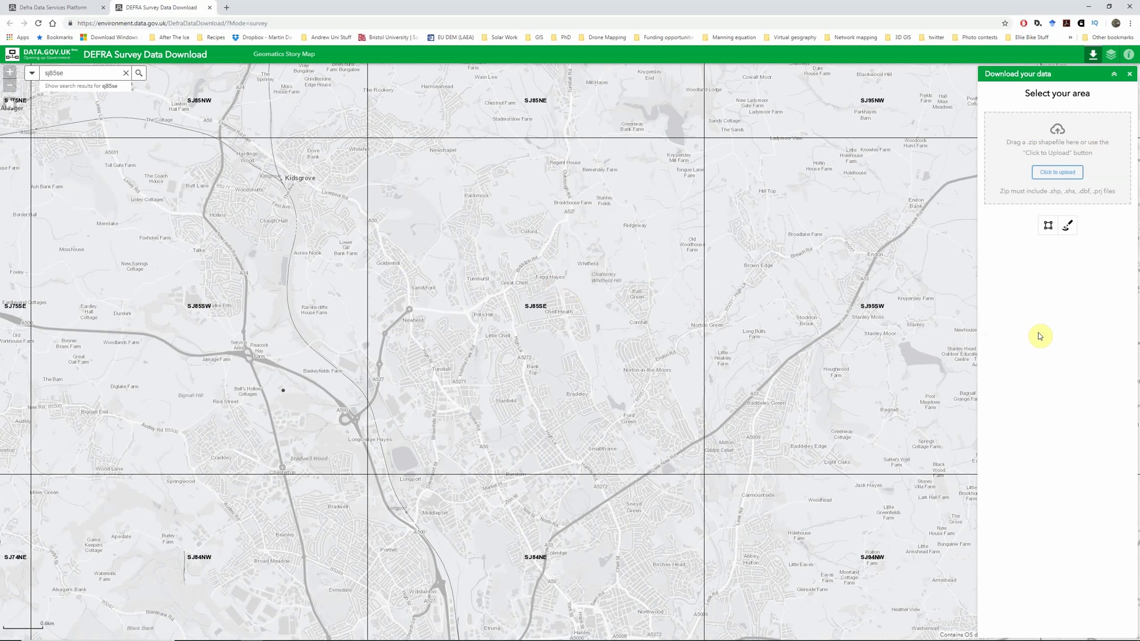
Outline the SJ85SE square with a four-corner polygon as the download area
{"action": "left_click", "coordinate": [1049, 226]}
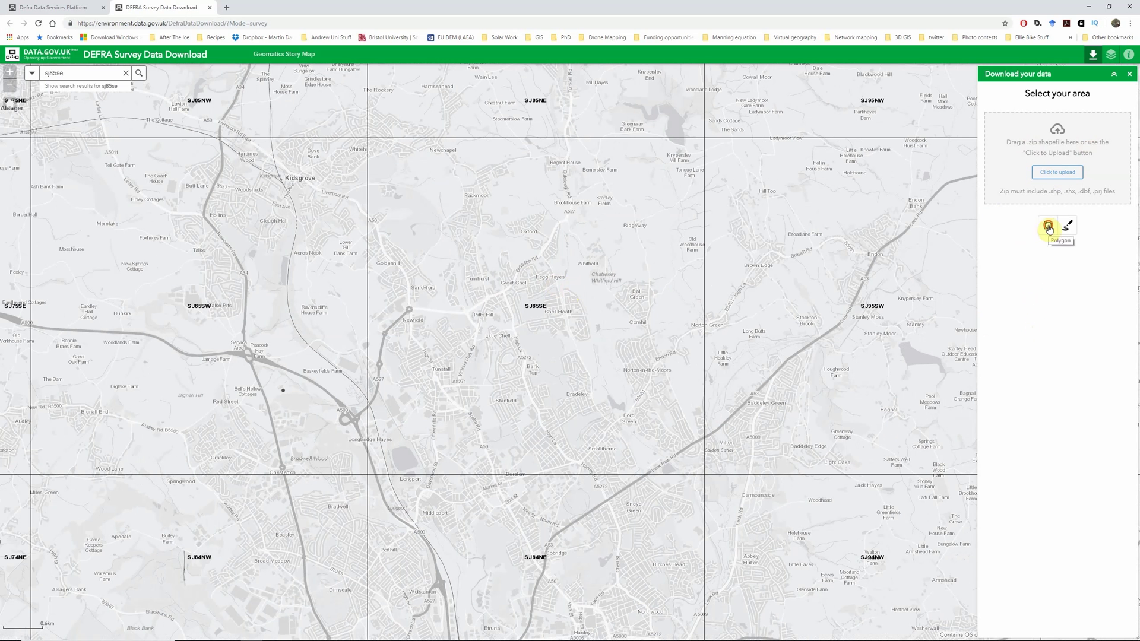
{"action": "left_click", "coordinate": [386, 151]}
{"action": "left_click", "coordinate": [692, 153]}
{"action": "left_click", "coordinate": [691, 460]}
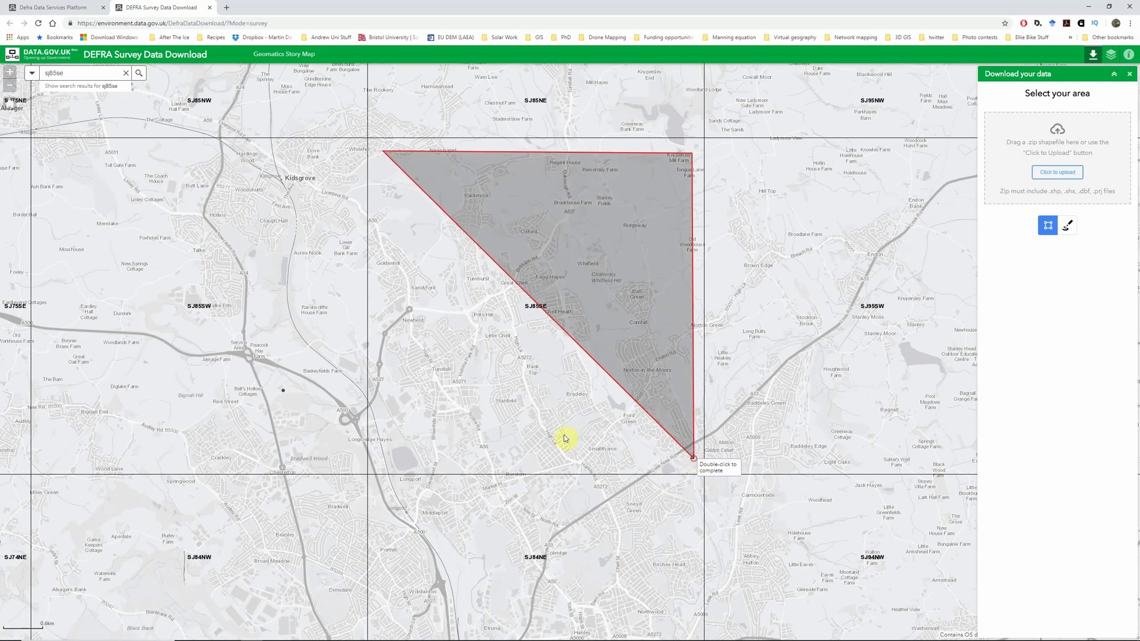
{"action": "double_click", "coordinate": [387, 463]}
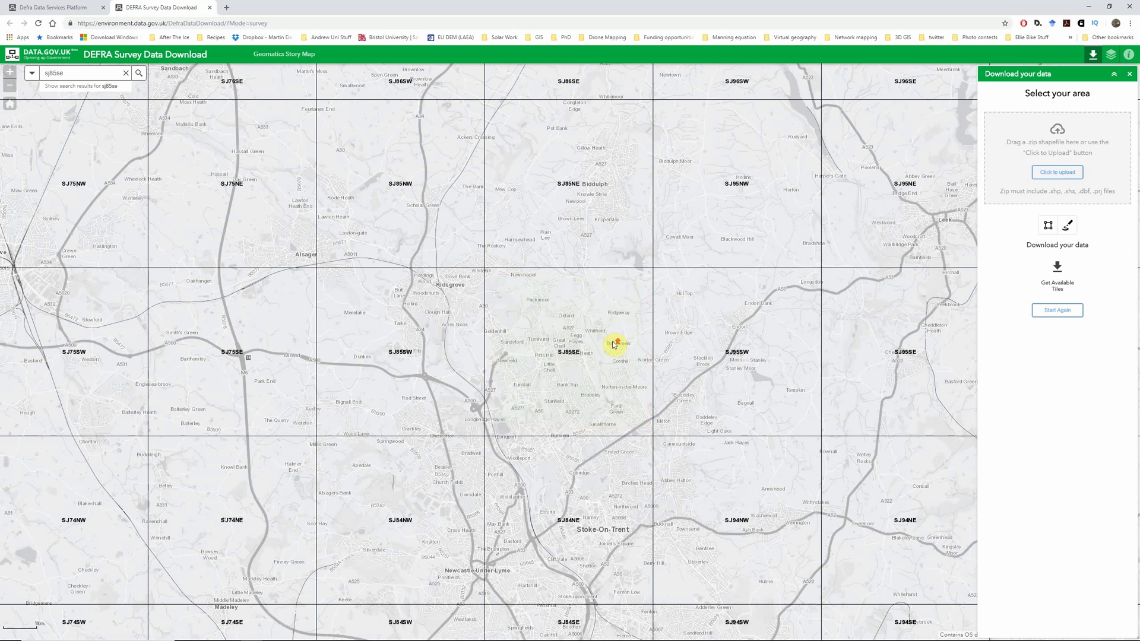
{"action": "scroll", "coordinate": [613, 344], "scroll_direction": "up", "scroll_amount": 1}
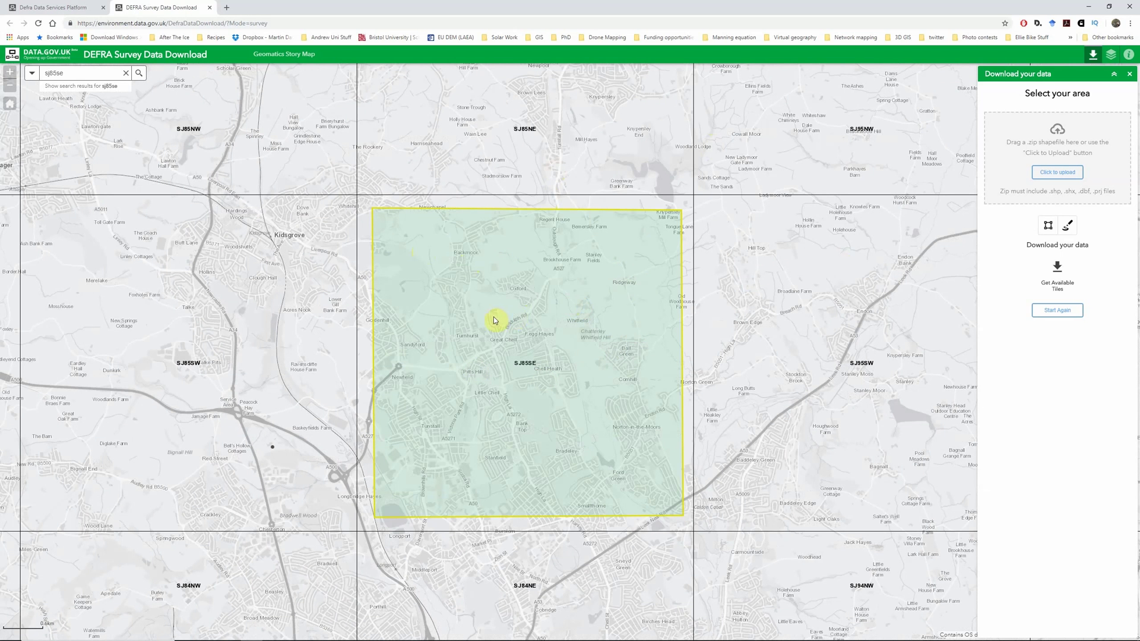
Get the available tiles for SJ85SE and browse the LiDAR product list
{"action": "left_click", "coordinate": [1058, 273]}
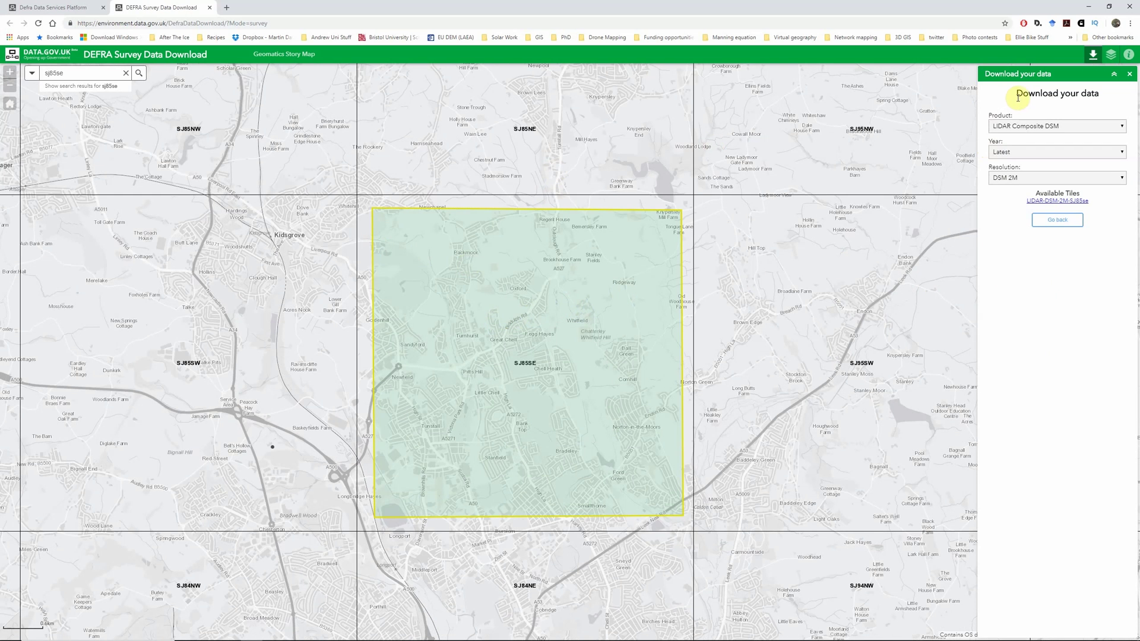
{"action": "left_click", "coordinate": [1119, 128]}
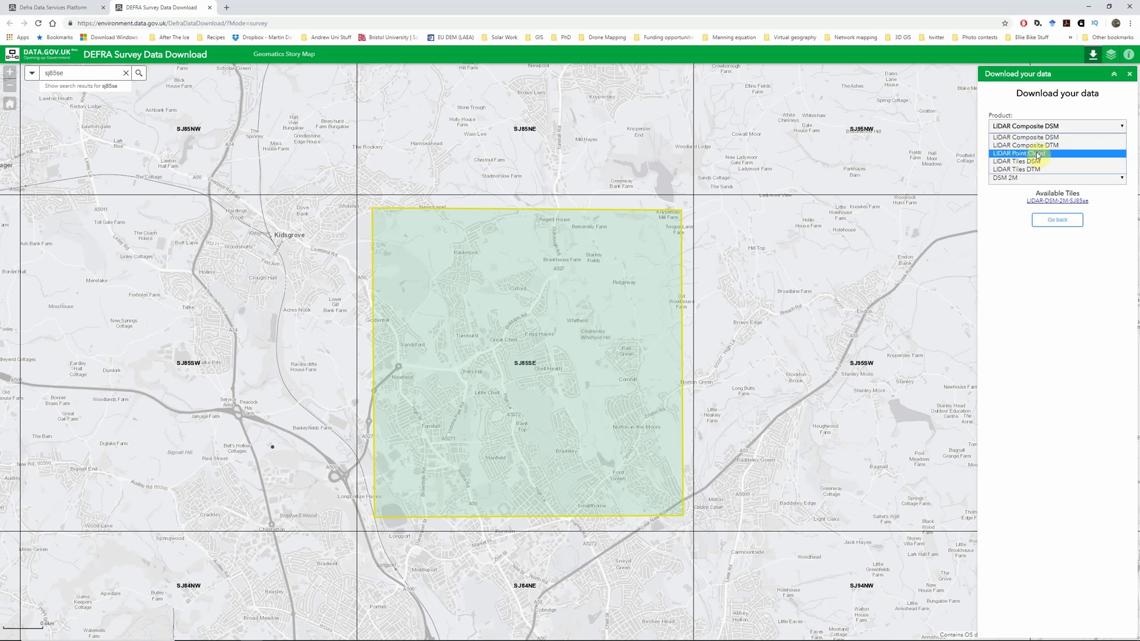
{"action": "left_click", "coordinate": [1083, 138]}
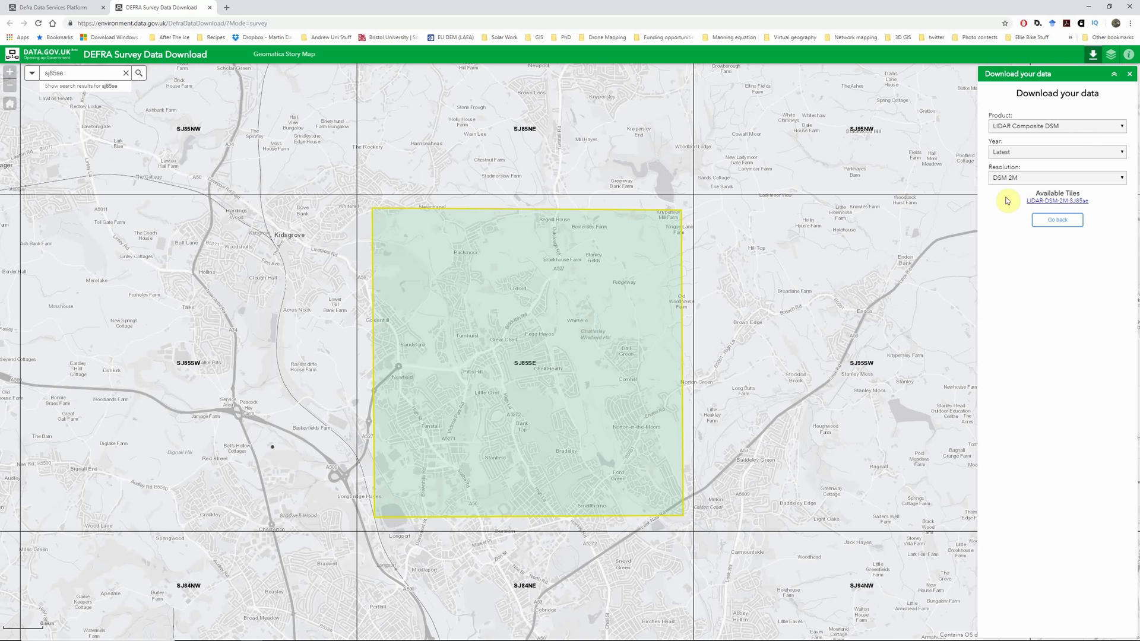
{"action": "left_click", "coordinate": [1027, 127]}
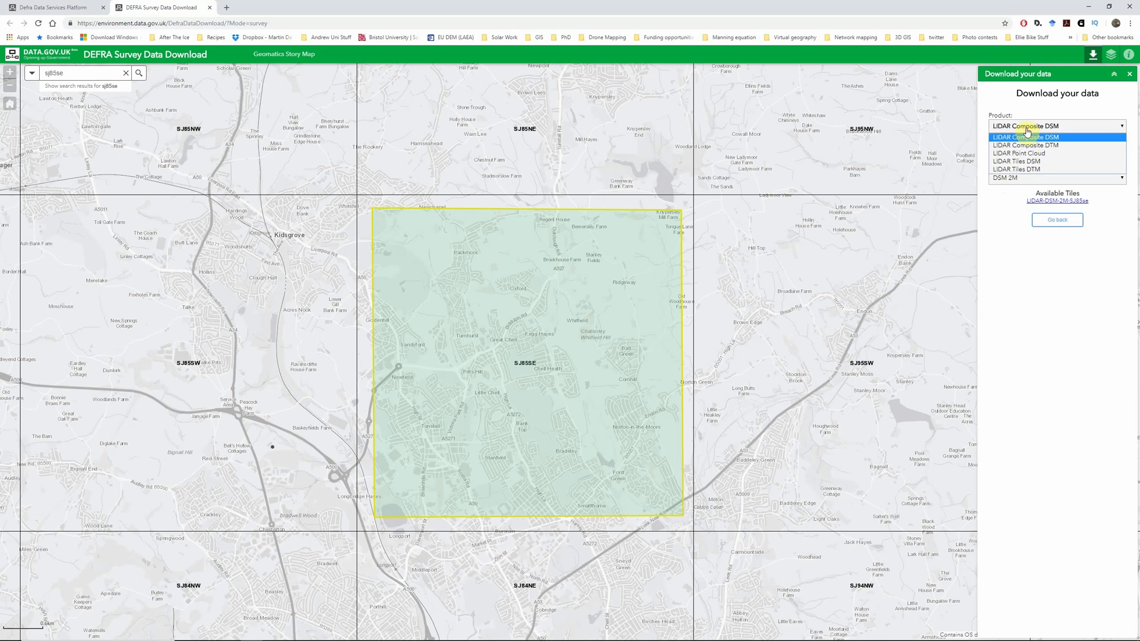
Pick product LIDAR Tiles DSM, year 2006 and resolution DSM 1M
{"action": "left_click", "coordinate": [1022, 163]}
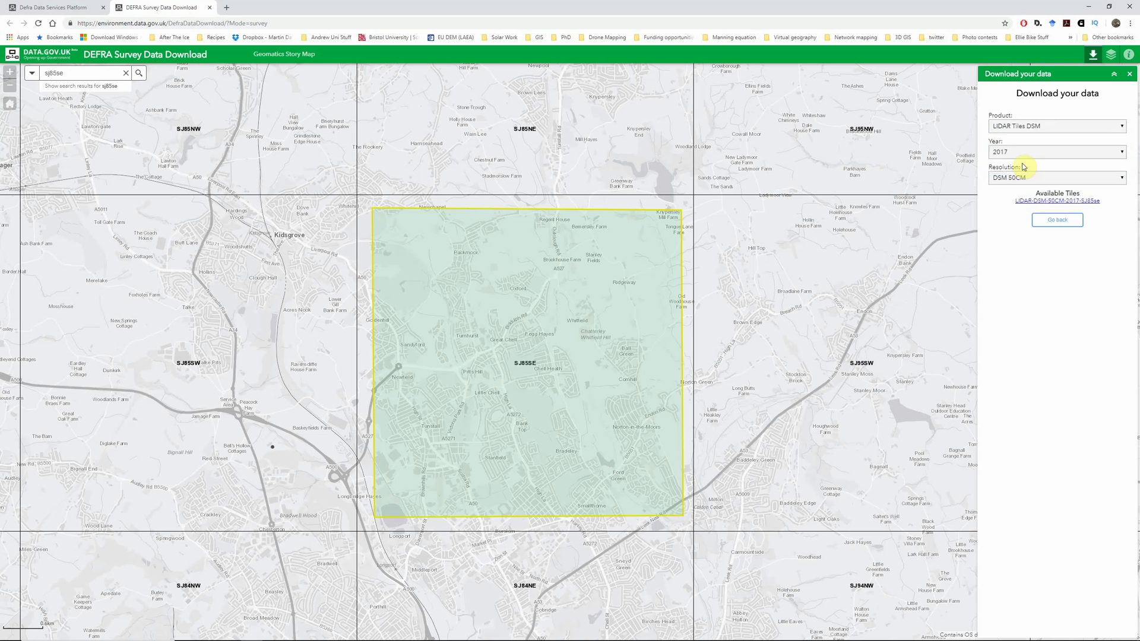
{"action": "left_click", "coordinate": [1057, 156]}
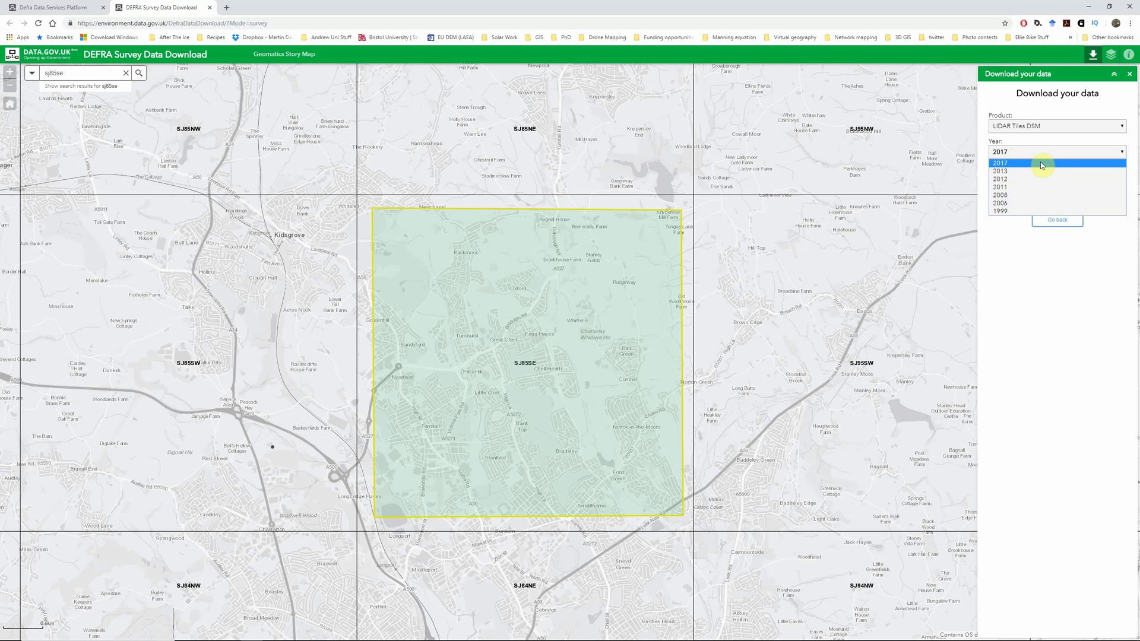
{"action": "left_click", "coordinate": [1017, 204]}
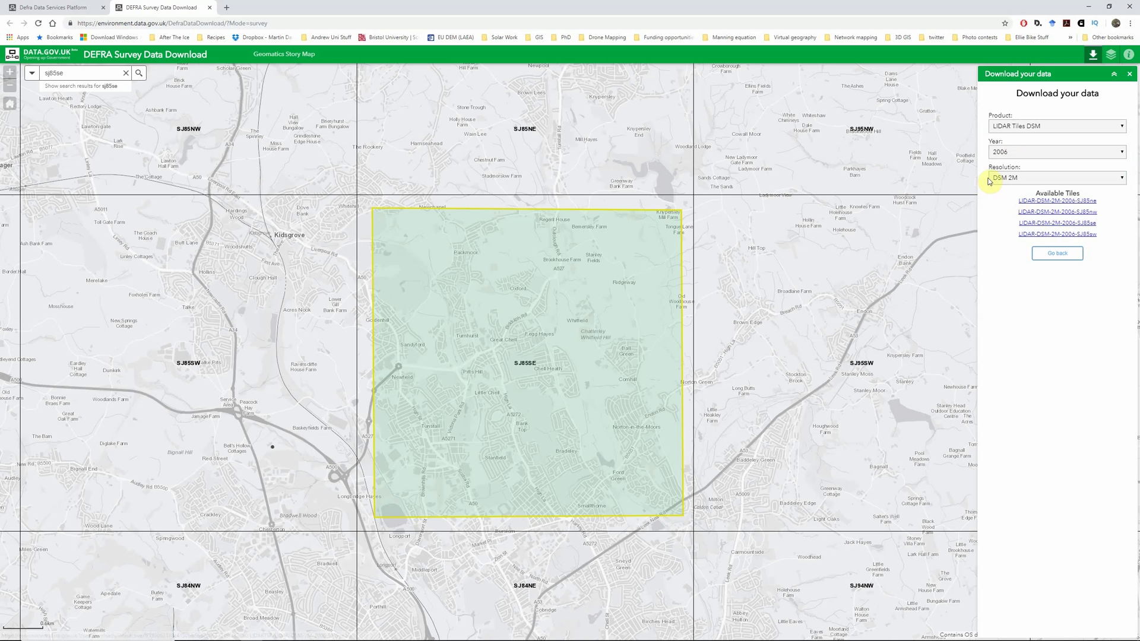
{"action": "left_click", "coordinate": [1031, 178]}
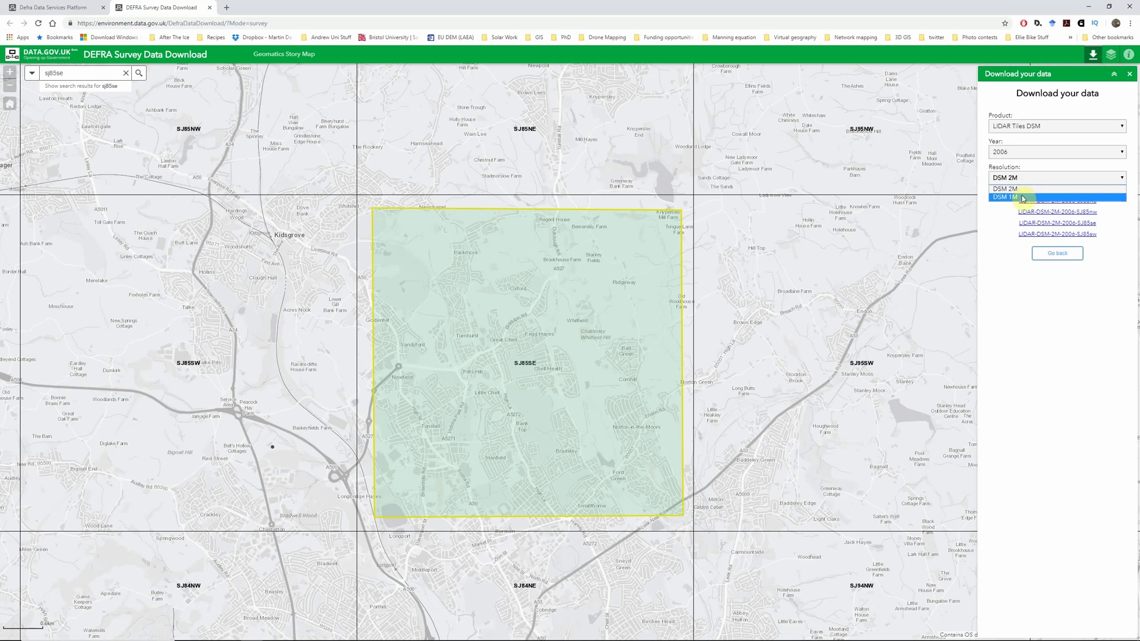
{"action": "left_click", "coordinate": [1018, 196]}
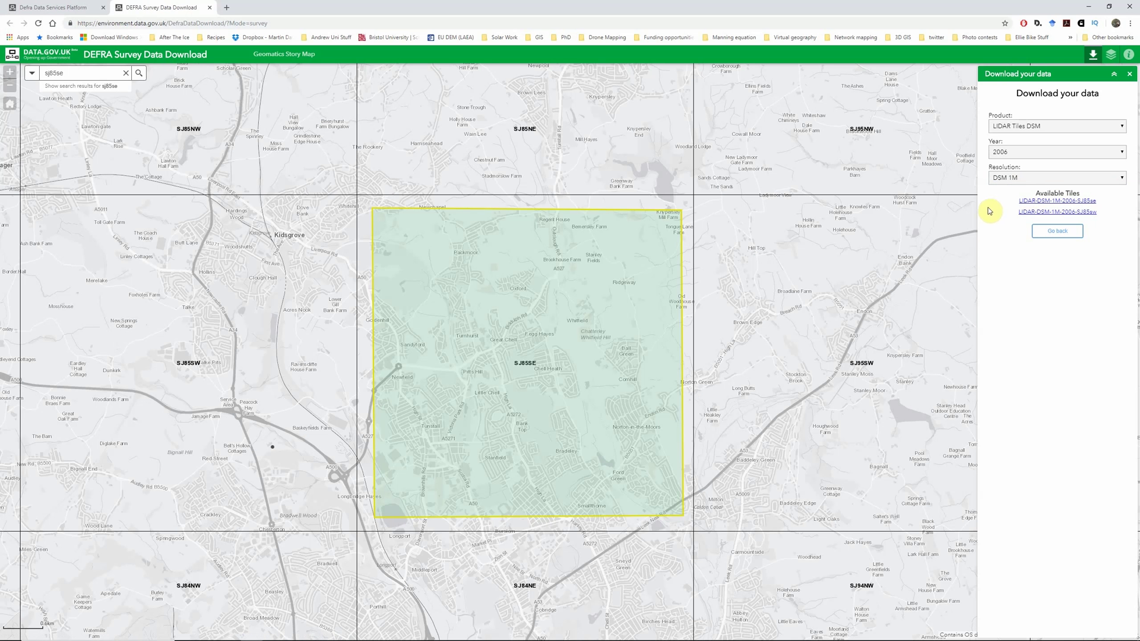
Reopen the Product dropdown to switch to a different LiDAR product
{"action": "left_click", "coordinate": [1017, 127]}
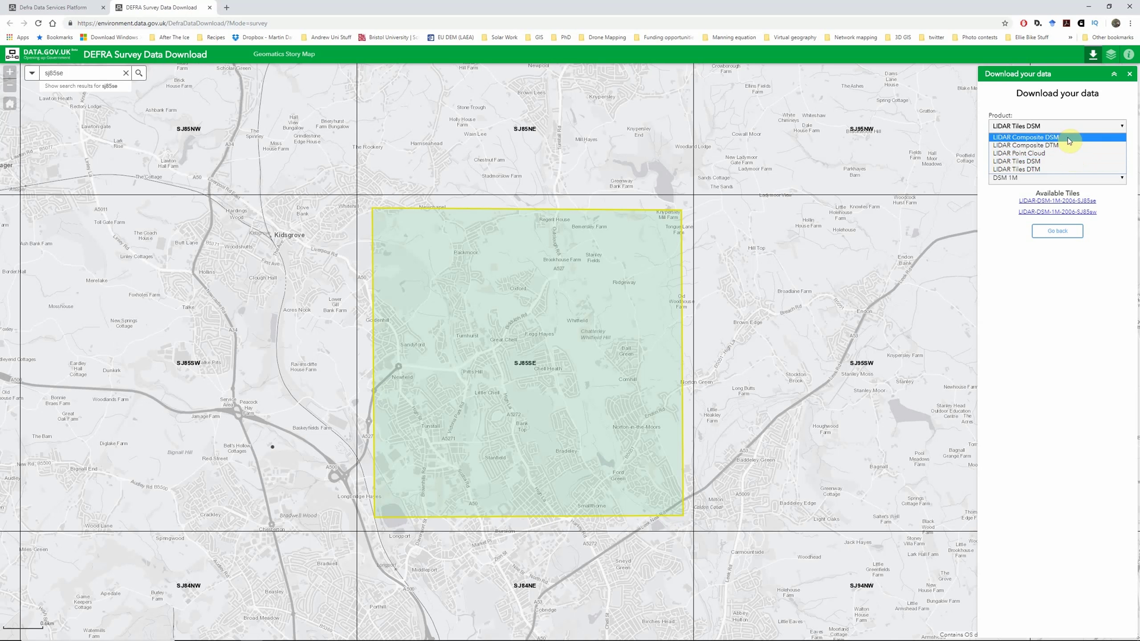
Choose LIDAR Composite DSM at DSM 1M and download the LIDAR-DSM-1M-SJ85se tile
{"action": "left_click", "coordinate": [1069, 138]}
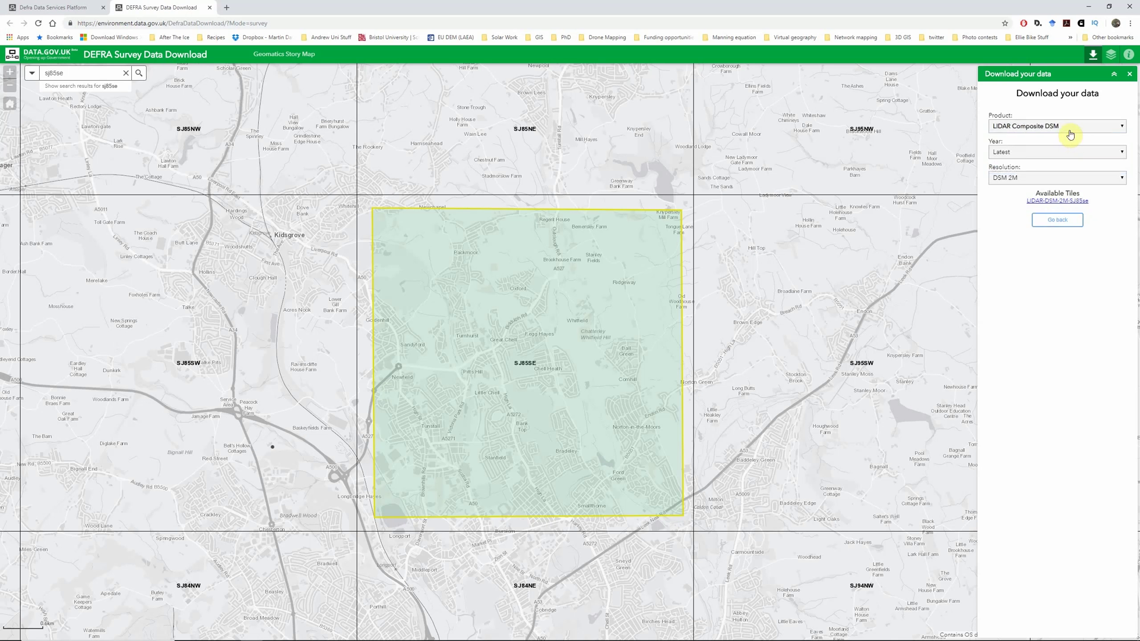
{"action": "left_click", "coordinate": [1049, 178]}
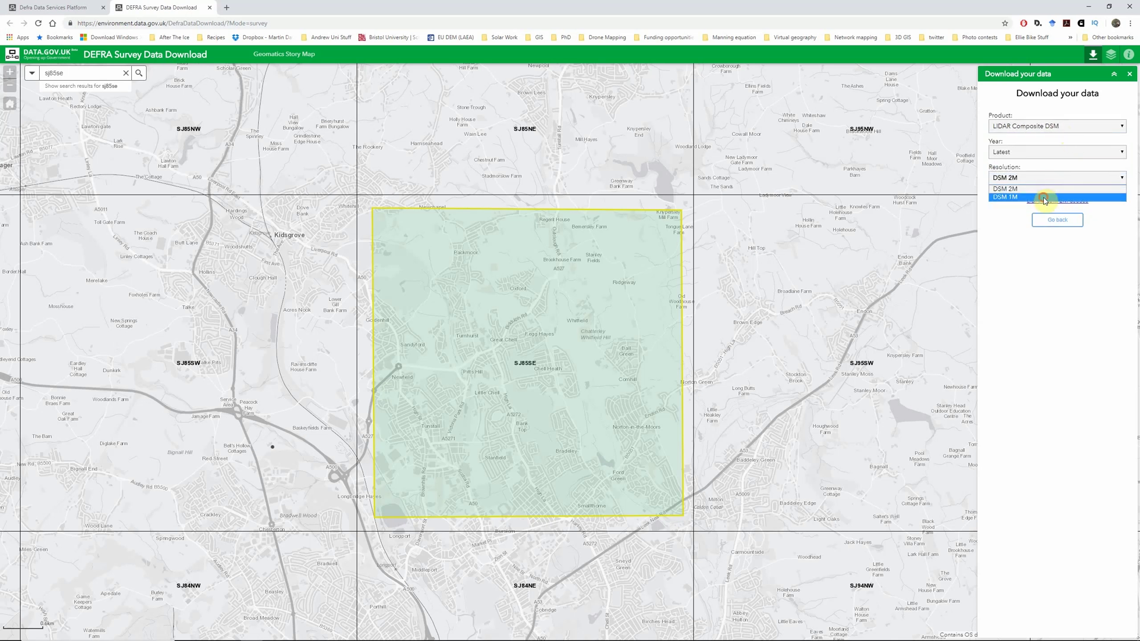
{"action": "left_click", "coordinate": [1045, 200]}
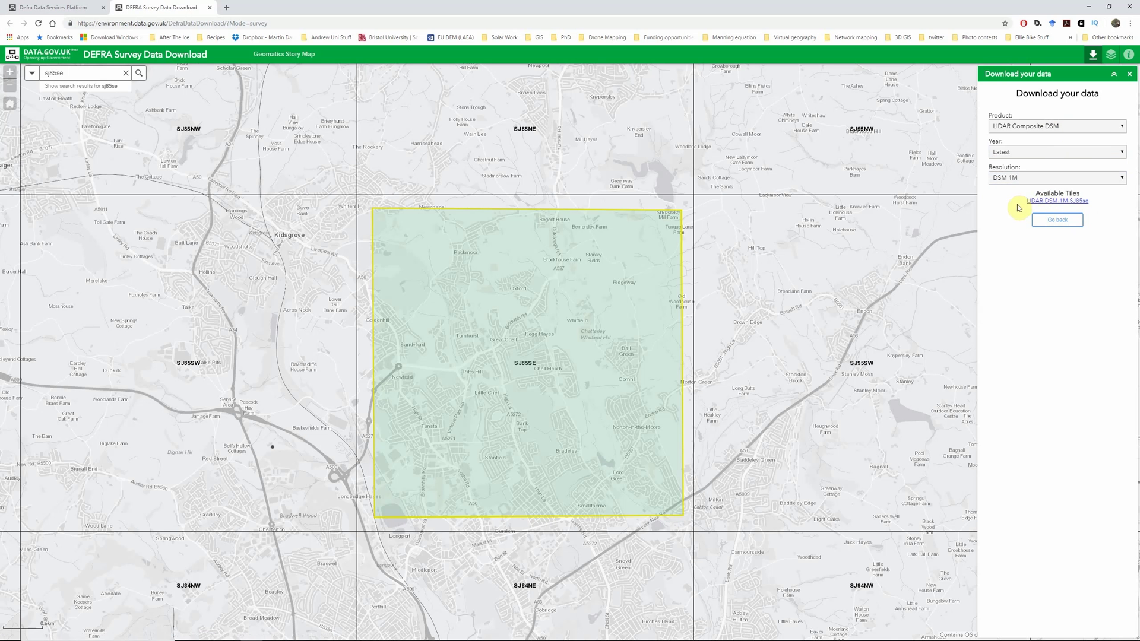
{"action": "left_click", "coordinate": [1054, 203]}
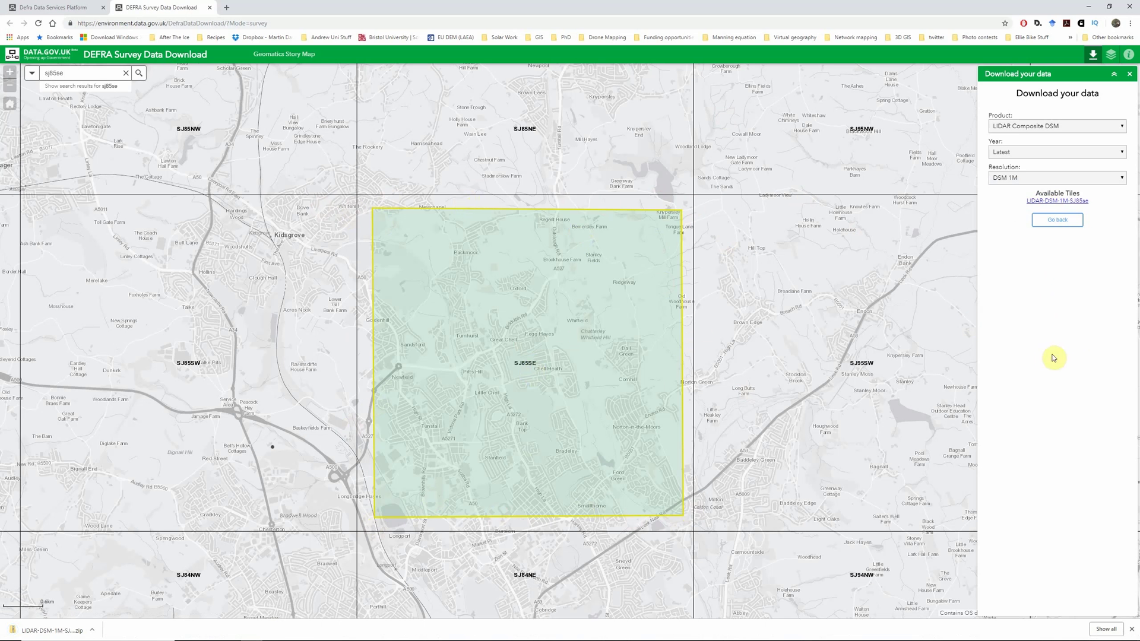
Download the LIDAR Composite DTM 1M tile for SJ85se, then show the DSM zip in its folder
{"action": "left_click", "coordinate": [1027, 126]}
{"action": "left_click", "coordinate": [1033, 147]}
{"action": "left_click", "coordinate": [1012, 178]}
{"action": "left_click", "coordinate": [1011, 194]}
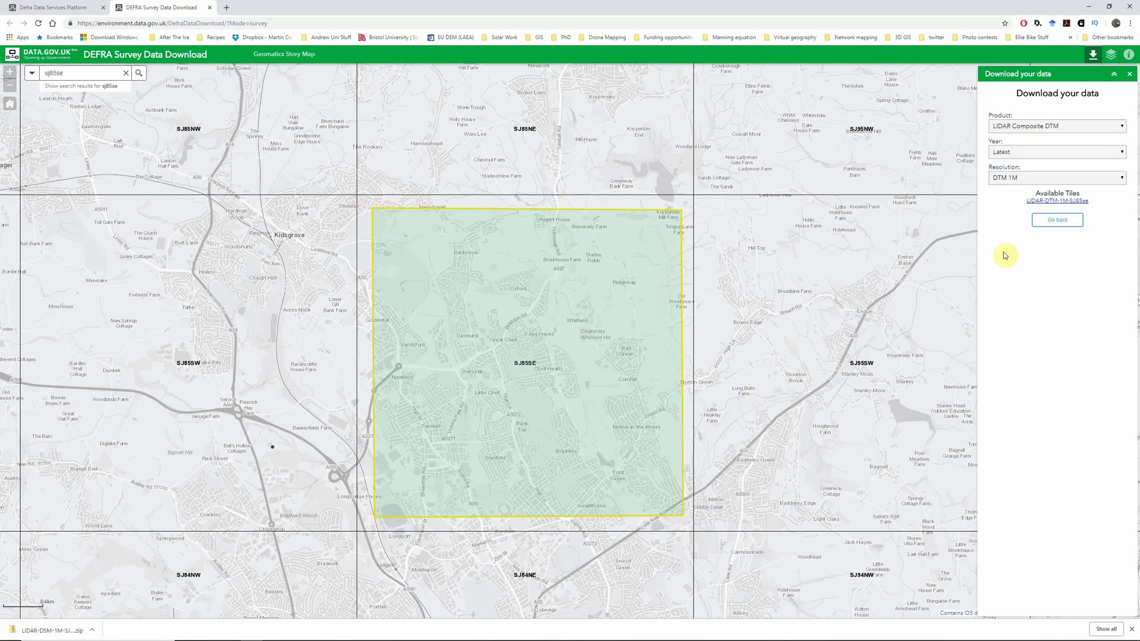
{"action": "left_click", "coordinate": [1054, 203]}
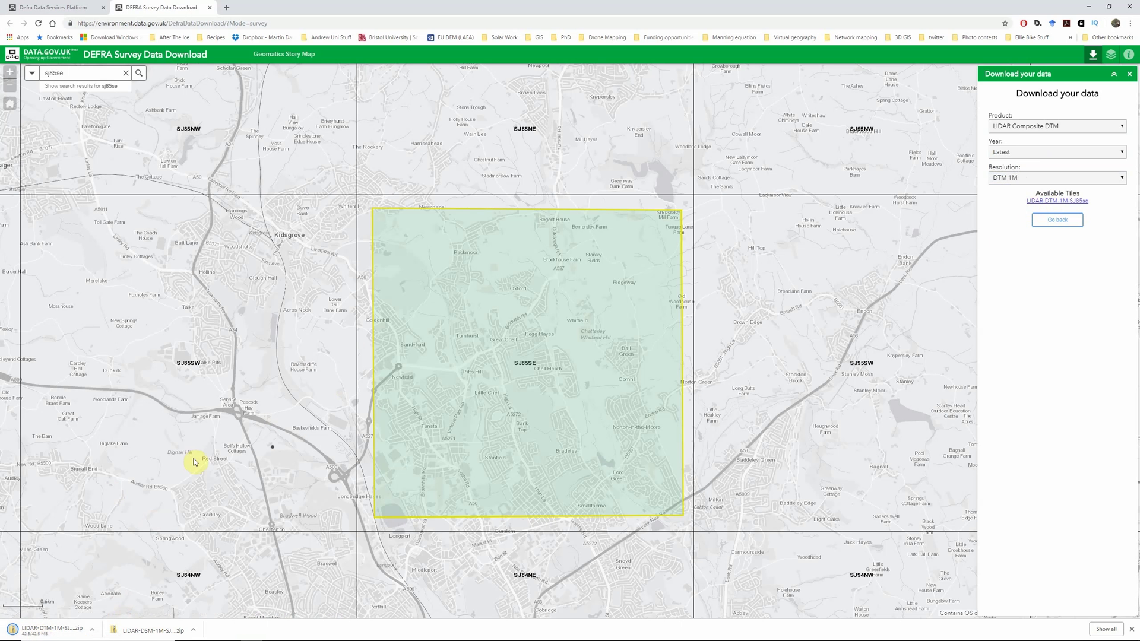
{"action": "left_click", "coordinate": [193, 631]}
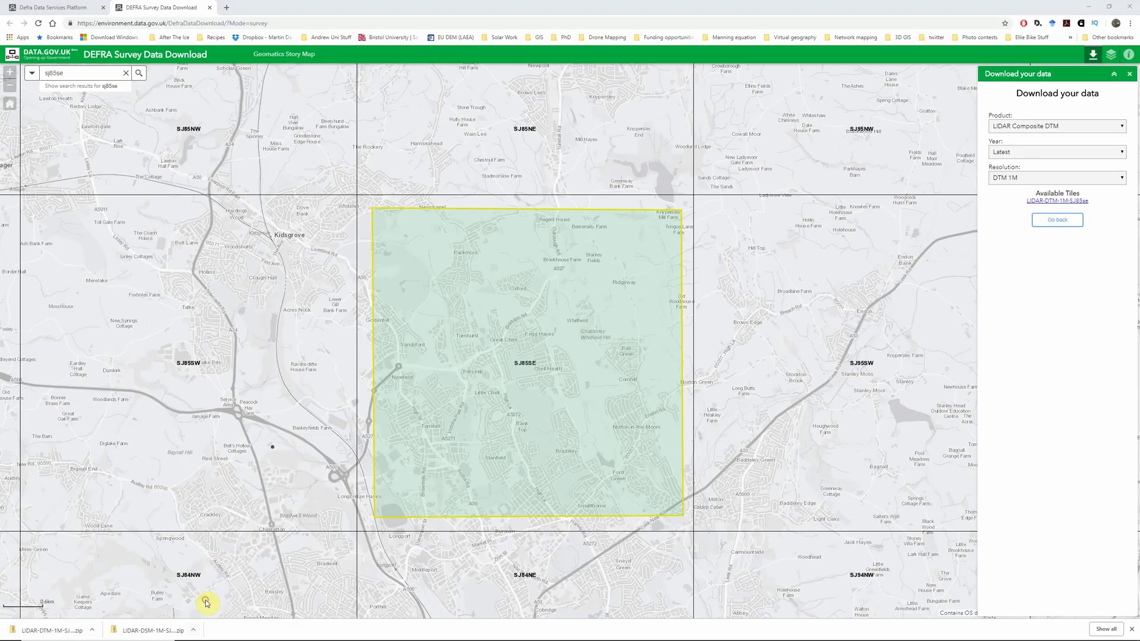
{"action": "left_click", "coordinate": [207, 600]}
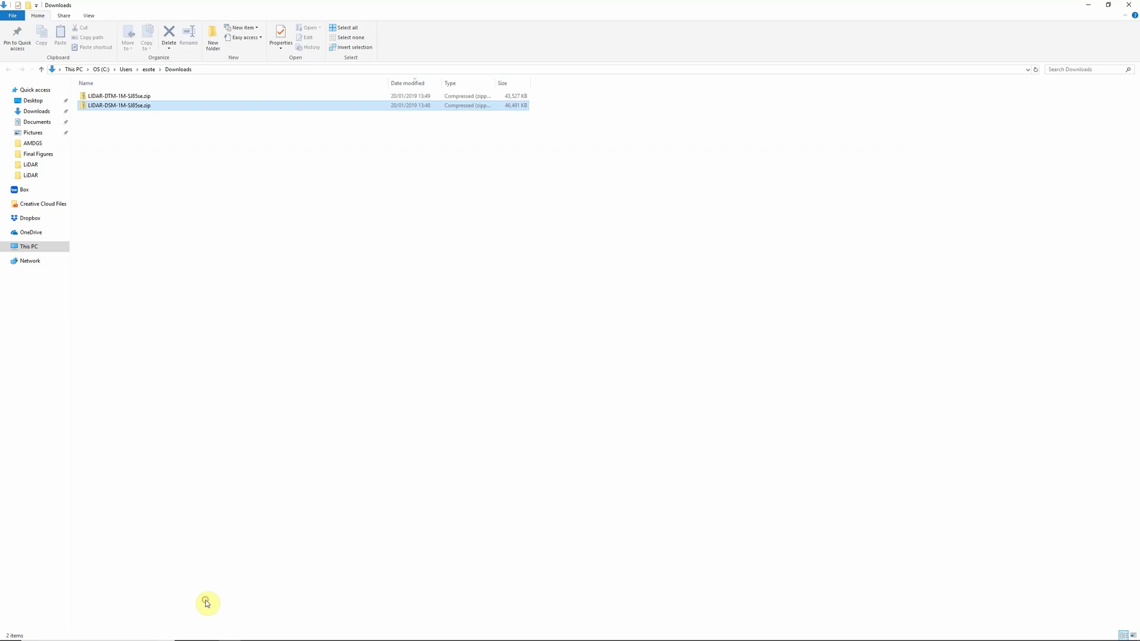
Cut both LIDAR DSM and DTM zip files from Downloads
{"action": "left_click", "coordinate": [118, 97], "text": "ctrl"}
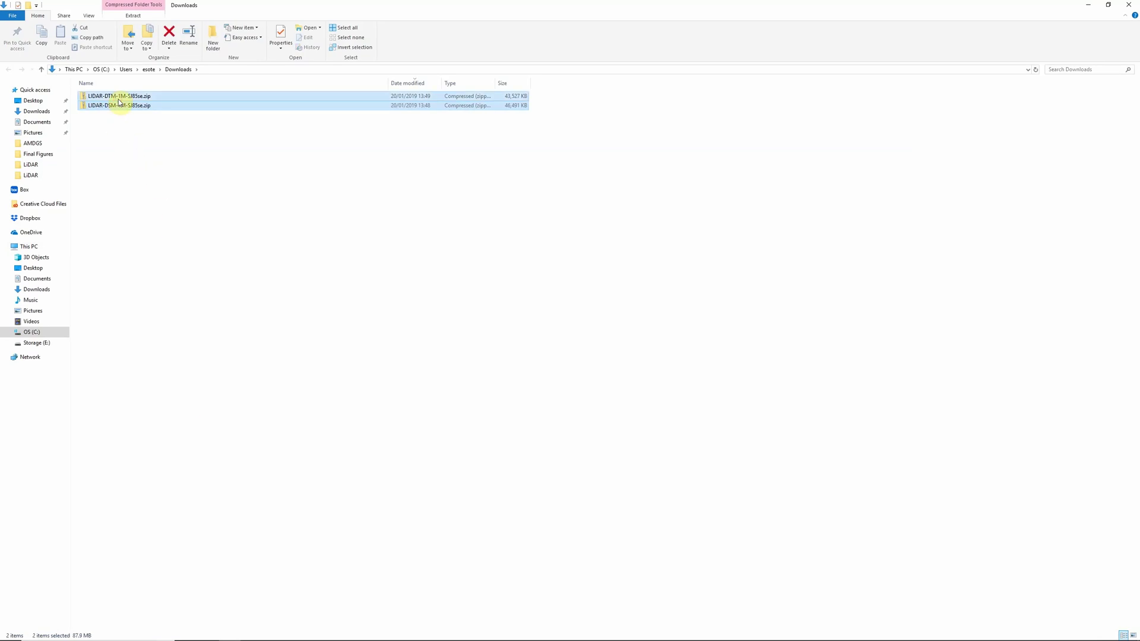
{"action": "right_click", "coordinate": [118, 101]}
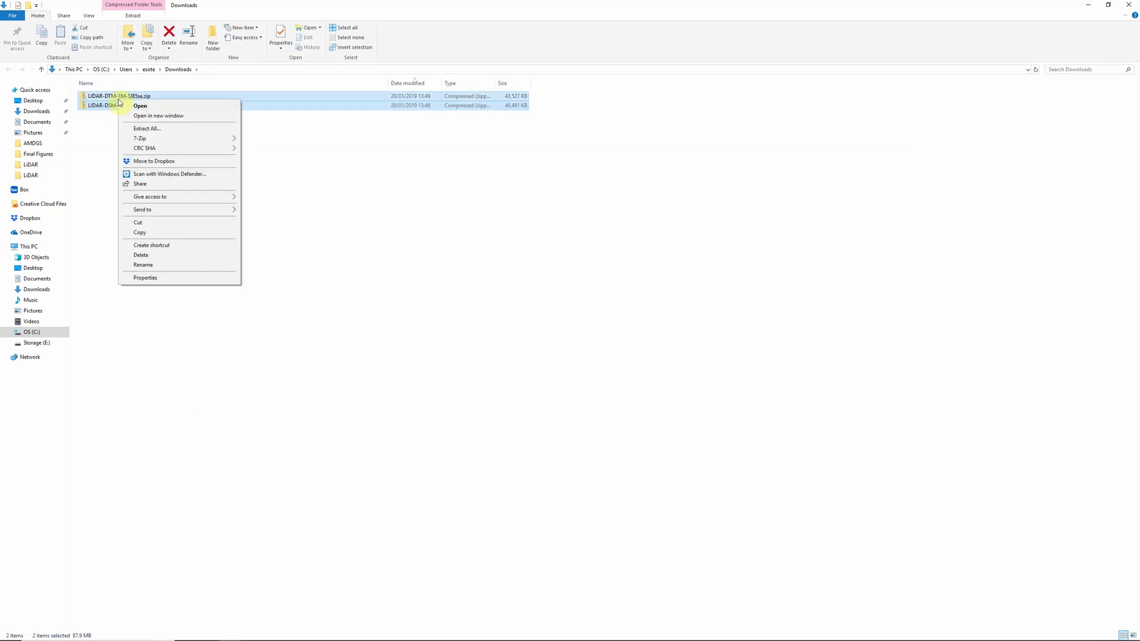
{"action": "left_click", "coordinate": [145, 222]}
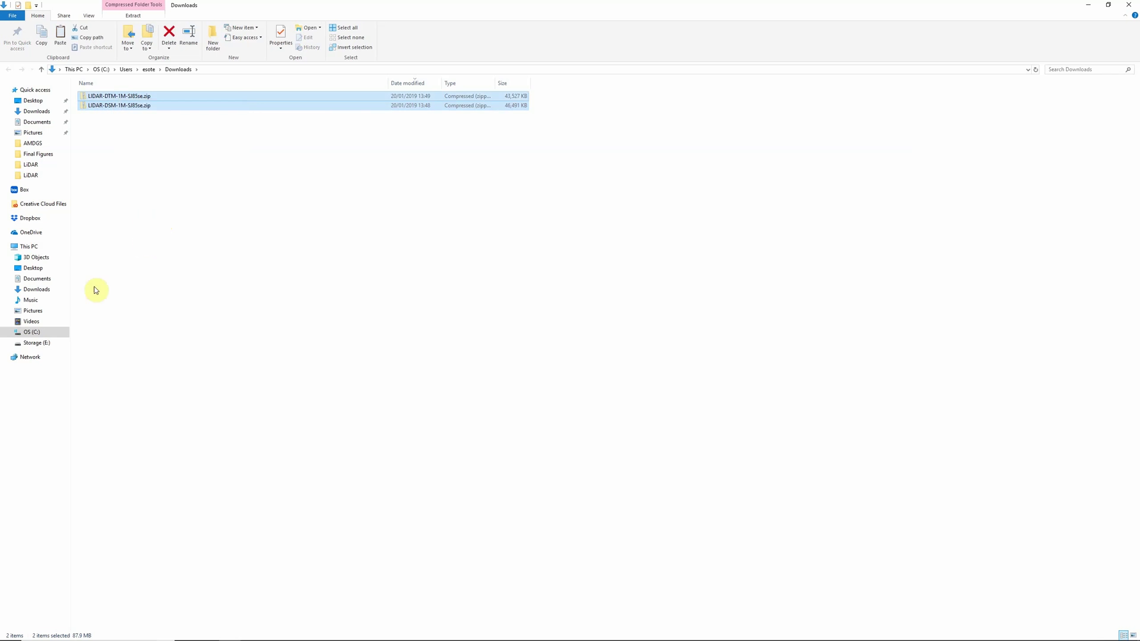
Paste both zips into the empty C:\Data\LiDAR folder
{"action": "left_click", "coordinate": [30, 332]}
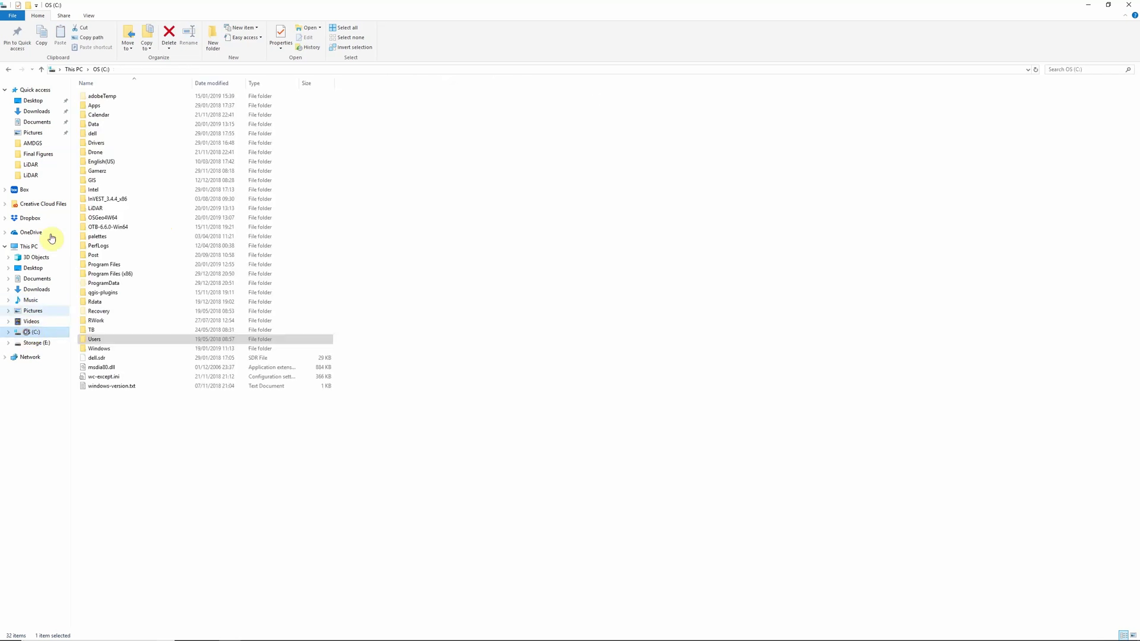
{"action": "double_click", "coordinate": [87, 125]}
{"action": "left_click", "coordinate": [87, 126]}
{"action": "double_click", "coordinate": [87, 126]}
{"action": "right_click", "coordinate": [141, 137]}
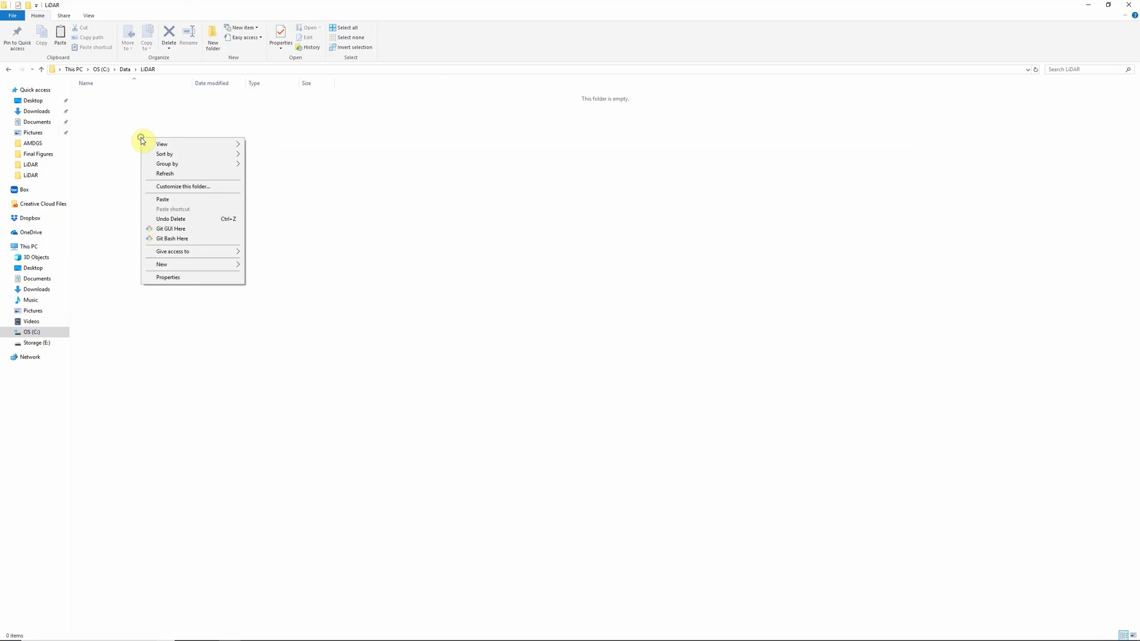
{"action": "left_click", "coordinate": [162, 201]}
{"action": "left_click", "coordinate": [171, 209]}
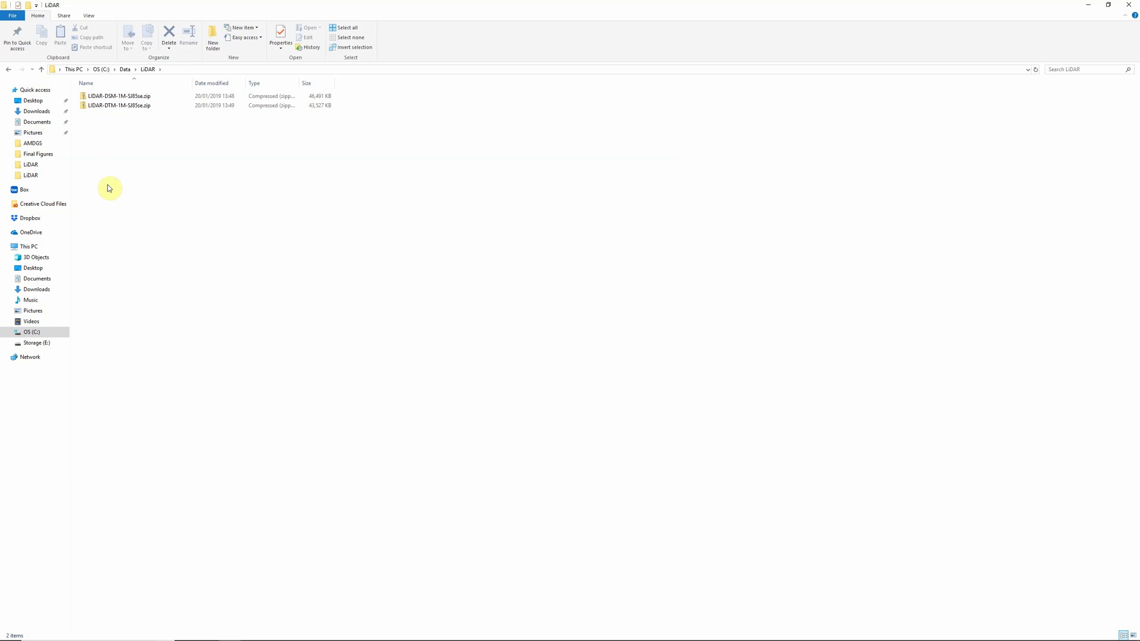
Preview the 25 .asc tiles inside the DSM zip, then bring up its 7-Zip options
{"action": "double_click", "coordinate": [118, 99]}
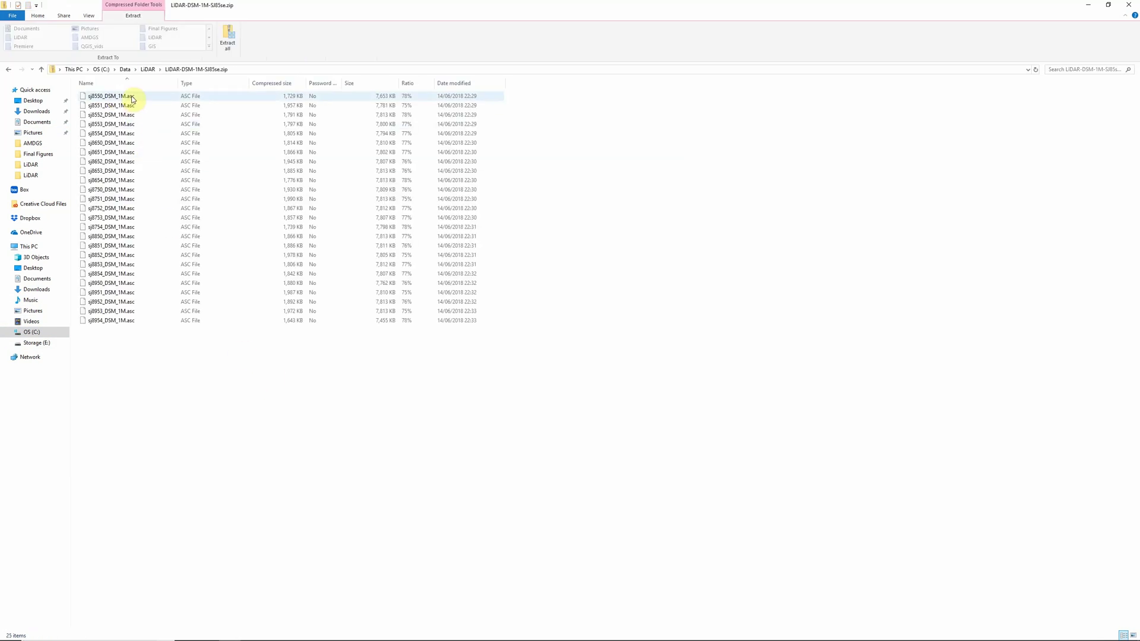
{"action": "left_click", "coordinate": [149, 70]}
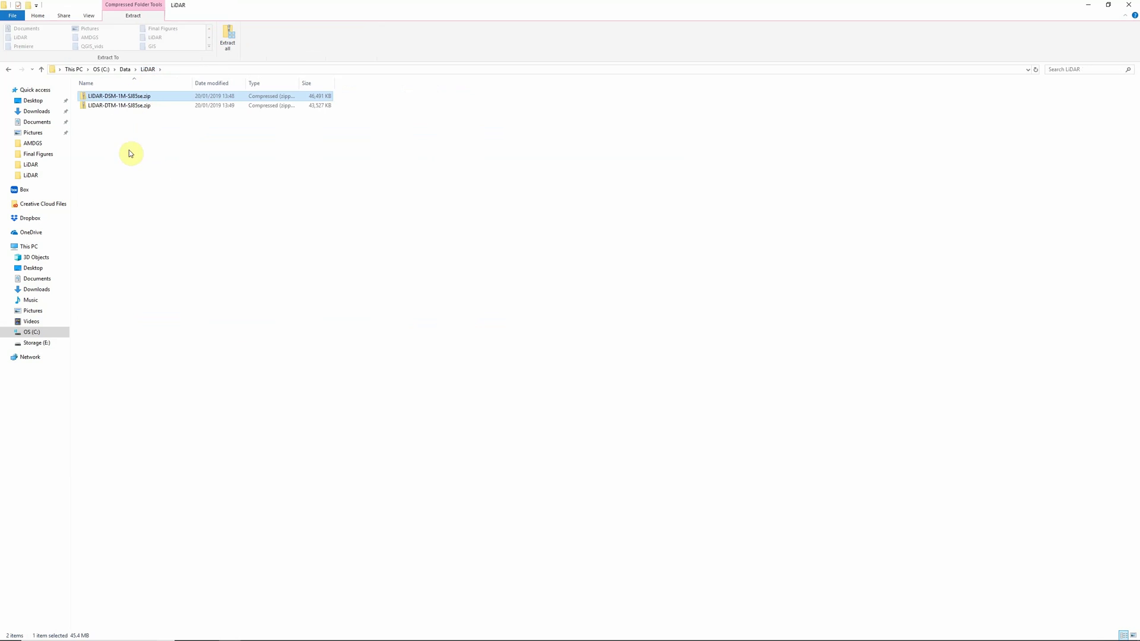
{"action": "right_click", "coordinate": [124, 99]}
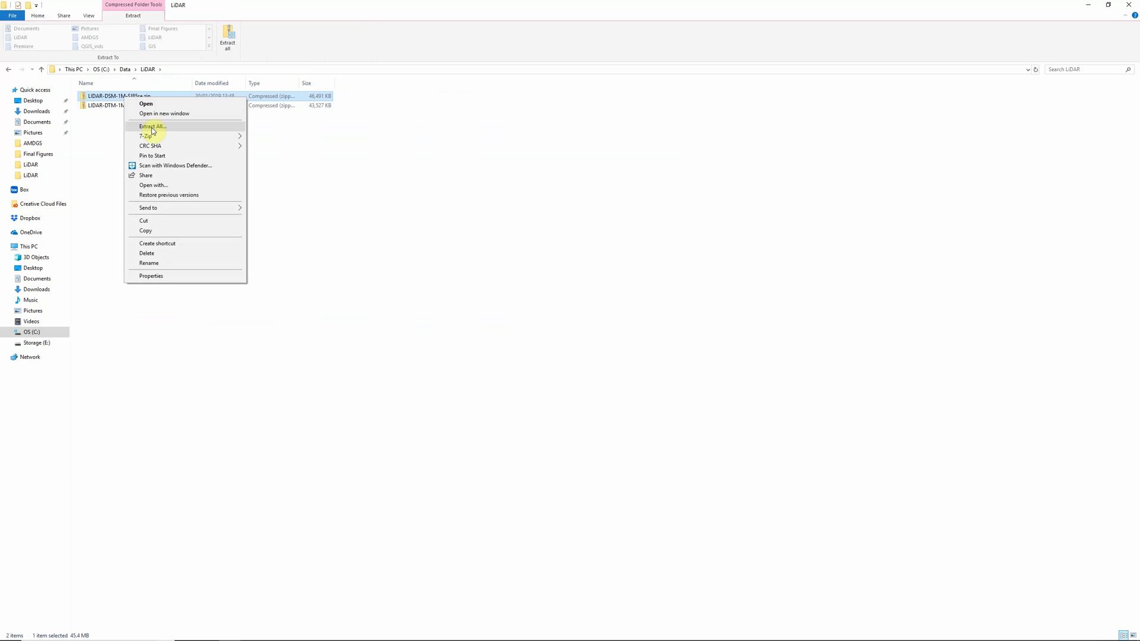
{"action": "mouse_move", "coordinate": [151, 136]}
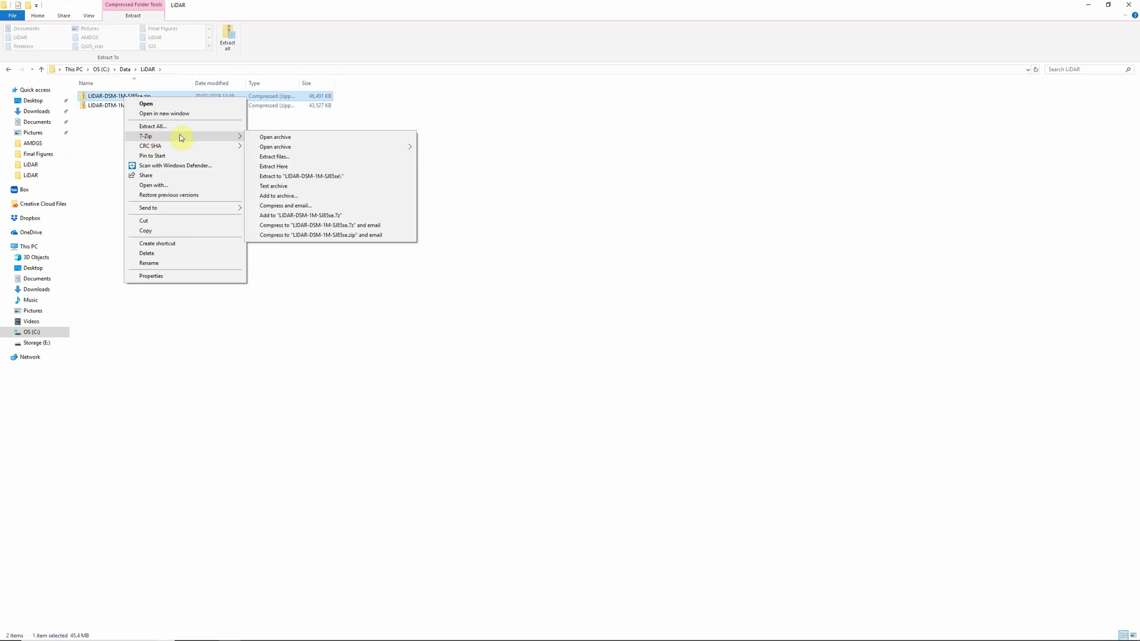
Extract the DSM and DTM zips into their own folders and open LIDAR-DSM-1M-SJ85se
{"action": "left_click", "coordinate": [305, 176]}
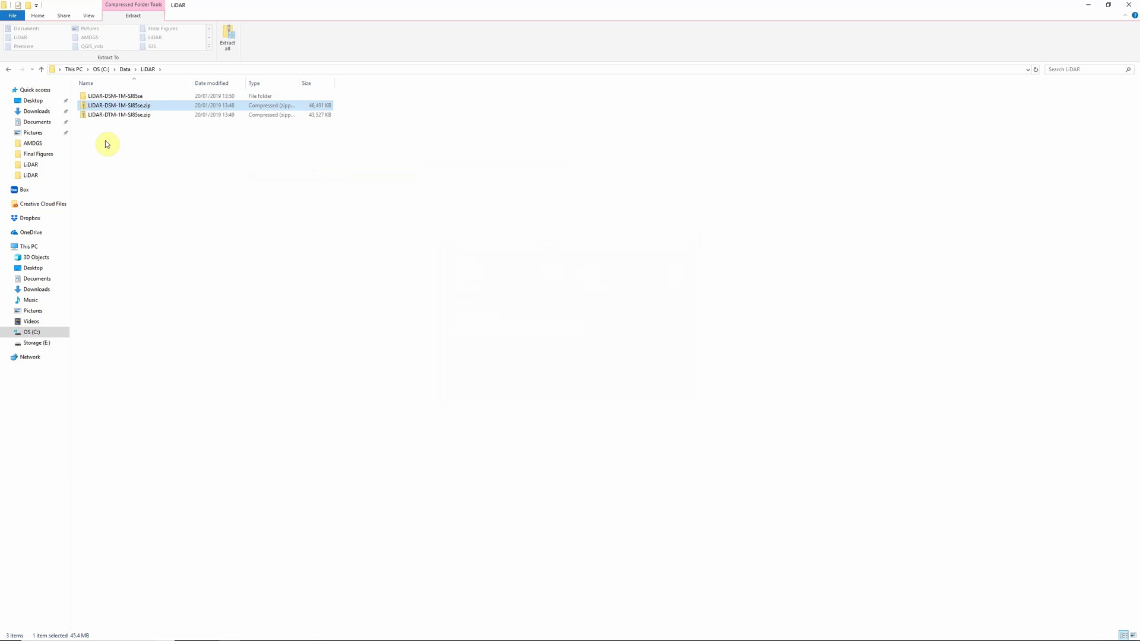
{"action": "left_click", "coordinate": [109, 116]}
{"action": "right_click", "coordinate": [109, 117]}
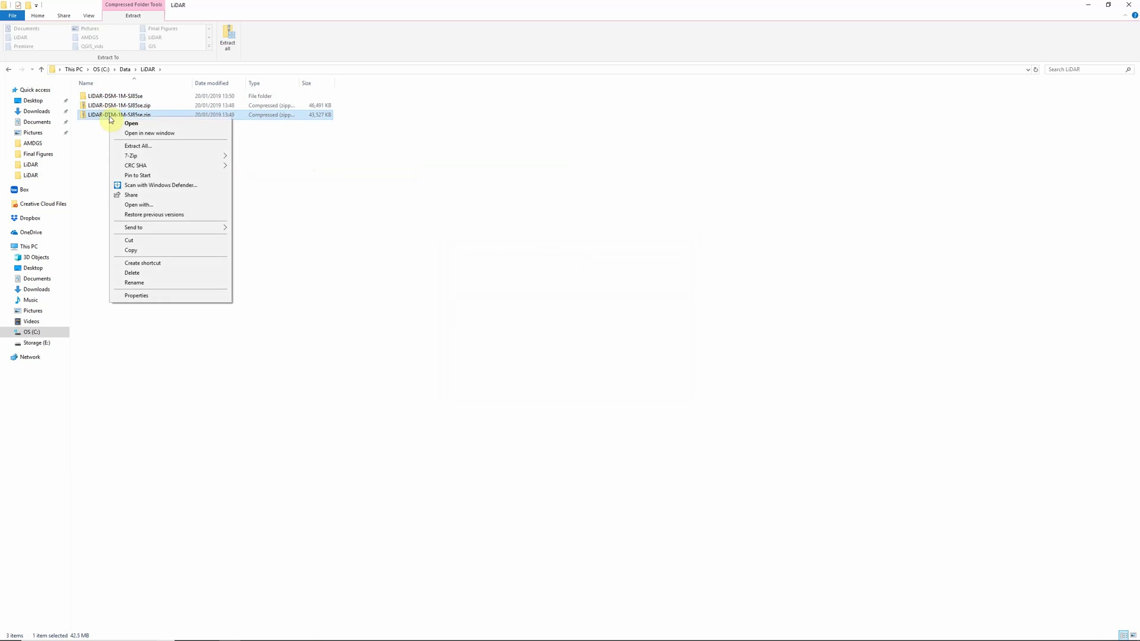
{"action": "mouse_move", "coordinate": [164, 155]}
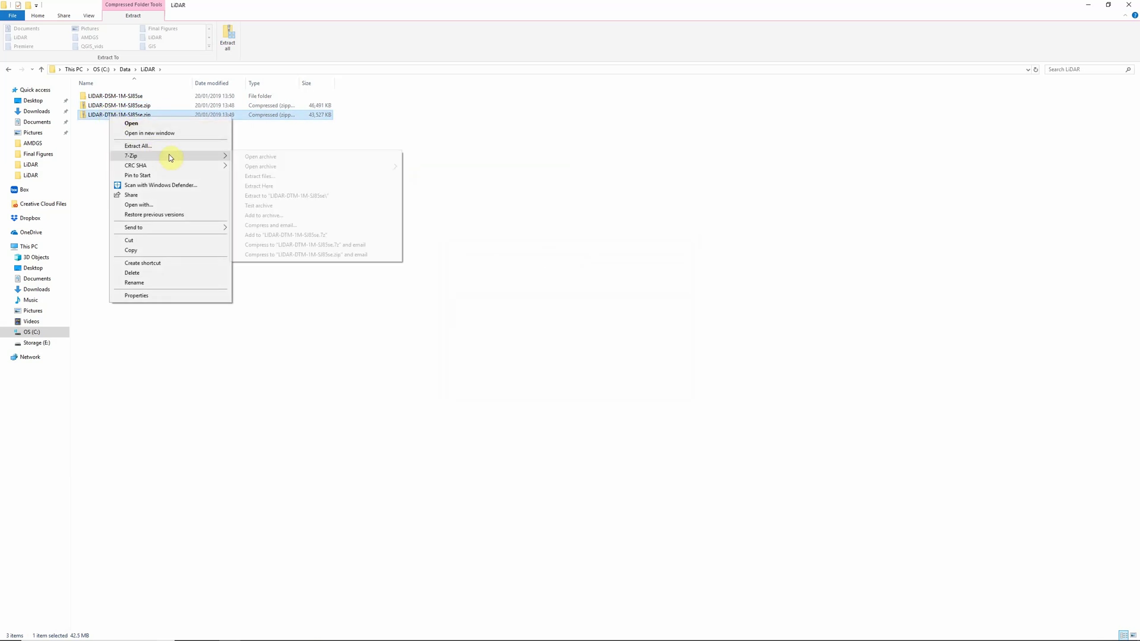
{"action": "left_click", "coordinate": [278, 196]}
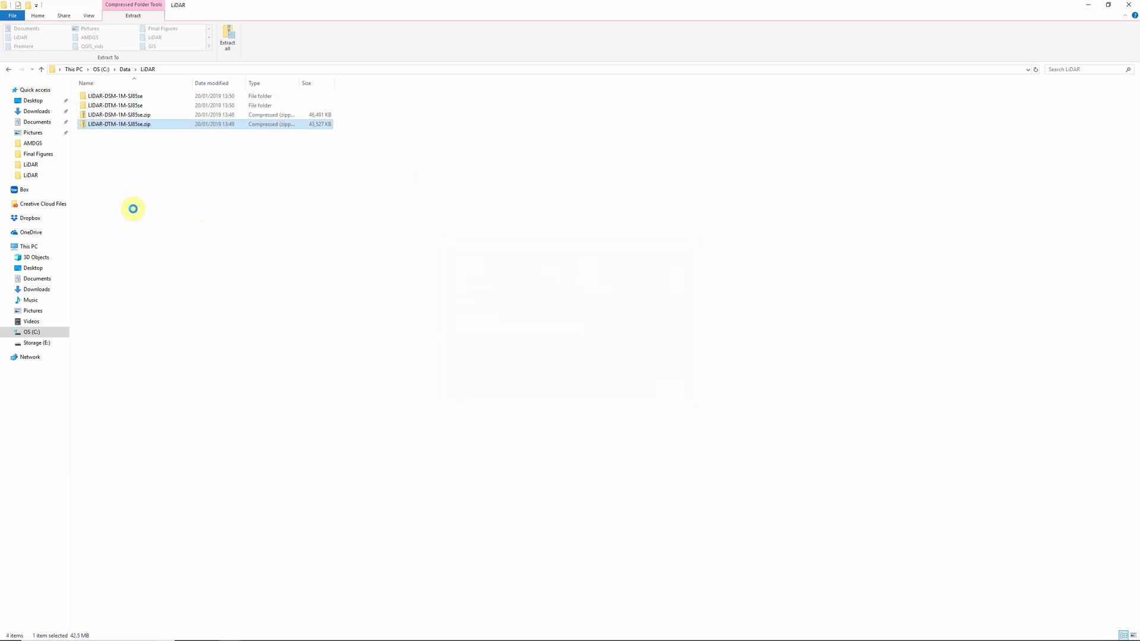
{"action": "left_click", "coordinate": [109, 97]}
{"action": "double_click", "coordinate": [109, 96]}
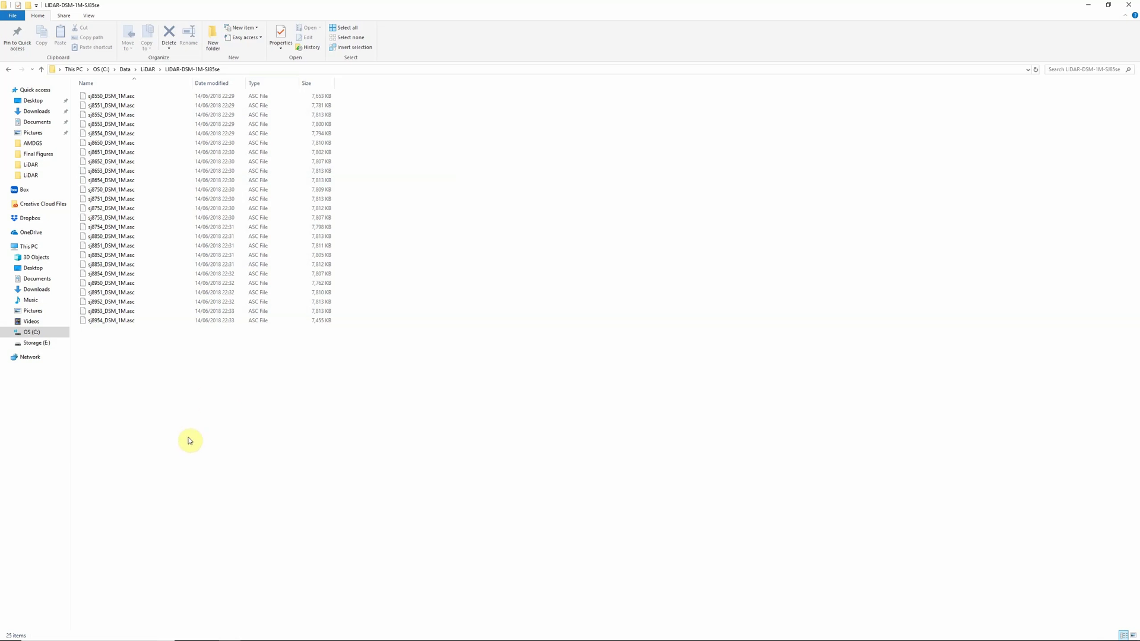
Switch to QGIS, showing an empty project with the LIDAR-DSM-1M-SJ85se folder in the Browser
{"action": "mouse_move", "coordinate": [243, 636]}
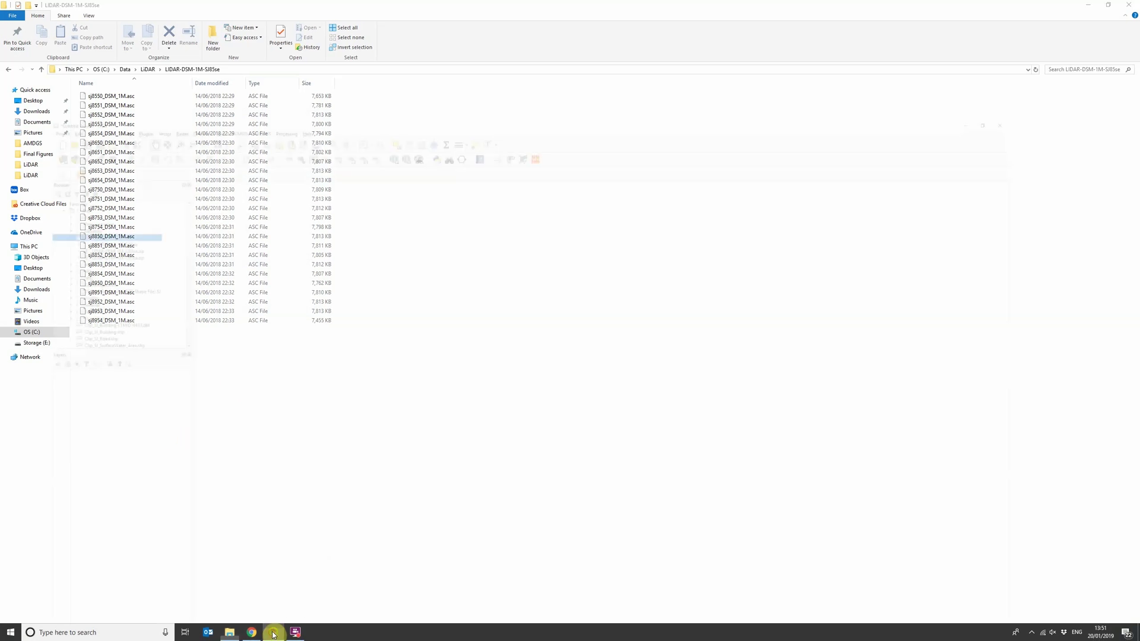
{"action": "left_click", "coordinate": [272, 633]}
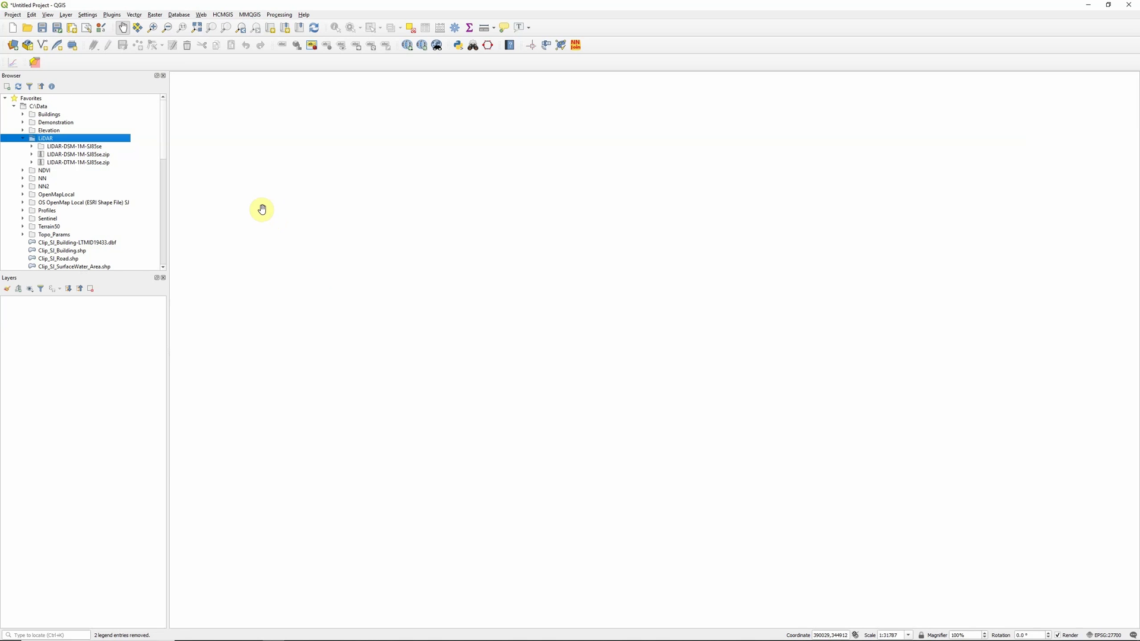
In the raster Merge tool, add all SJ85se DSM tiles, sj8550_DSM_1M.asc through sj8954_DSM_1M.asc, as inputs
{"action": "left_click", "coordinate": [155, 16]}
{"action": "mouse_move", "coordinate": [226, 78]}
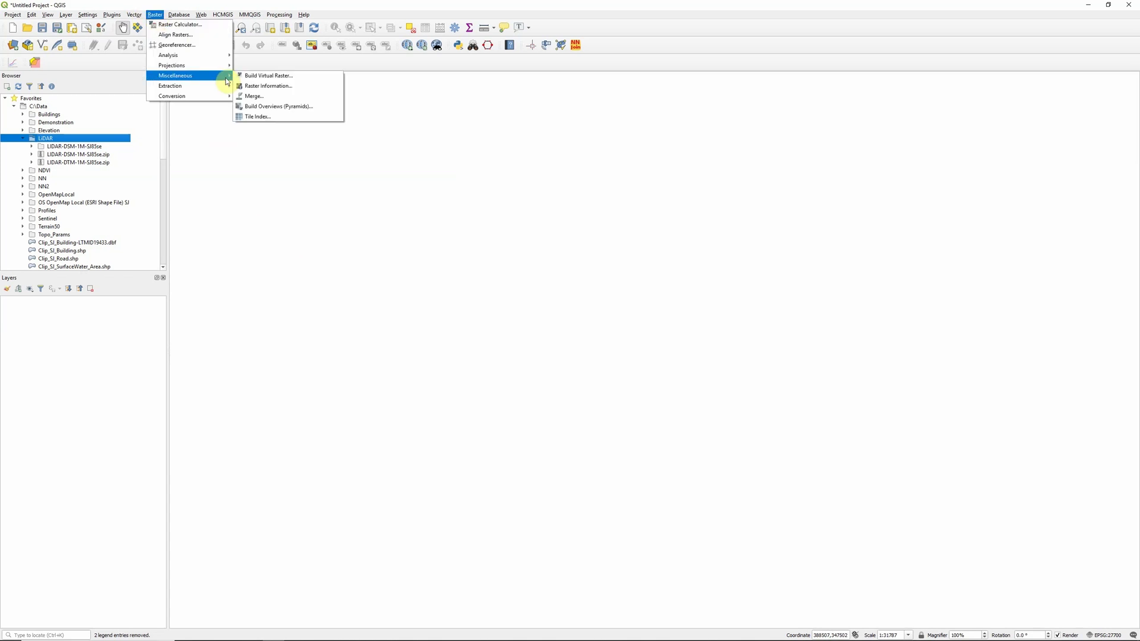
{"action": "left_click", "coordinate": [256, 99]}
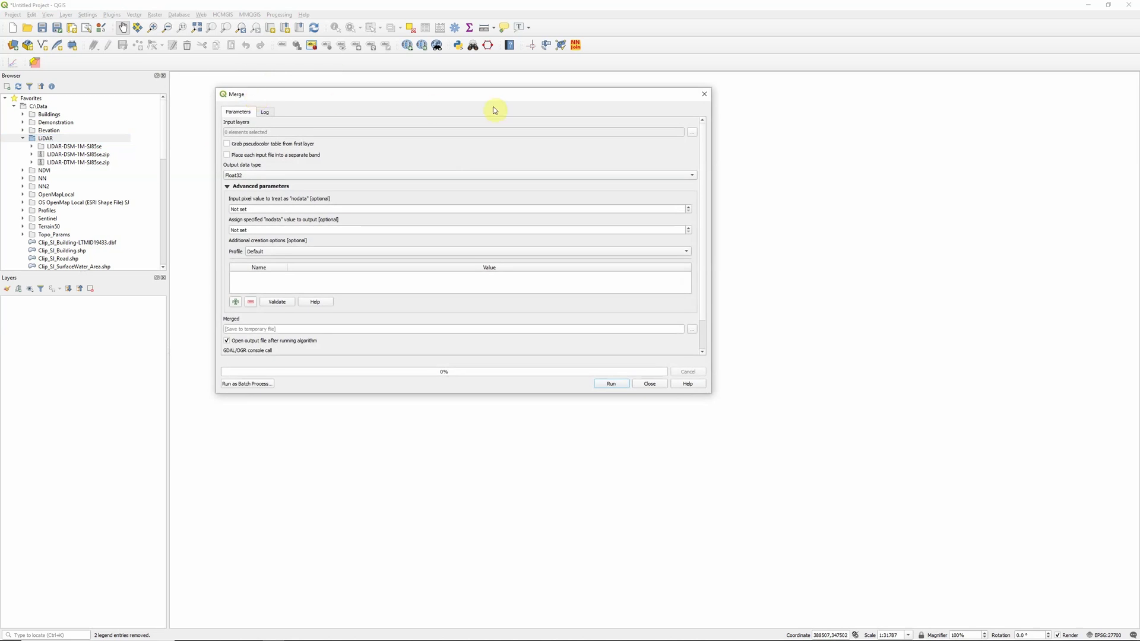
{"action": "left_click", "coordinate": [692, 132]}
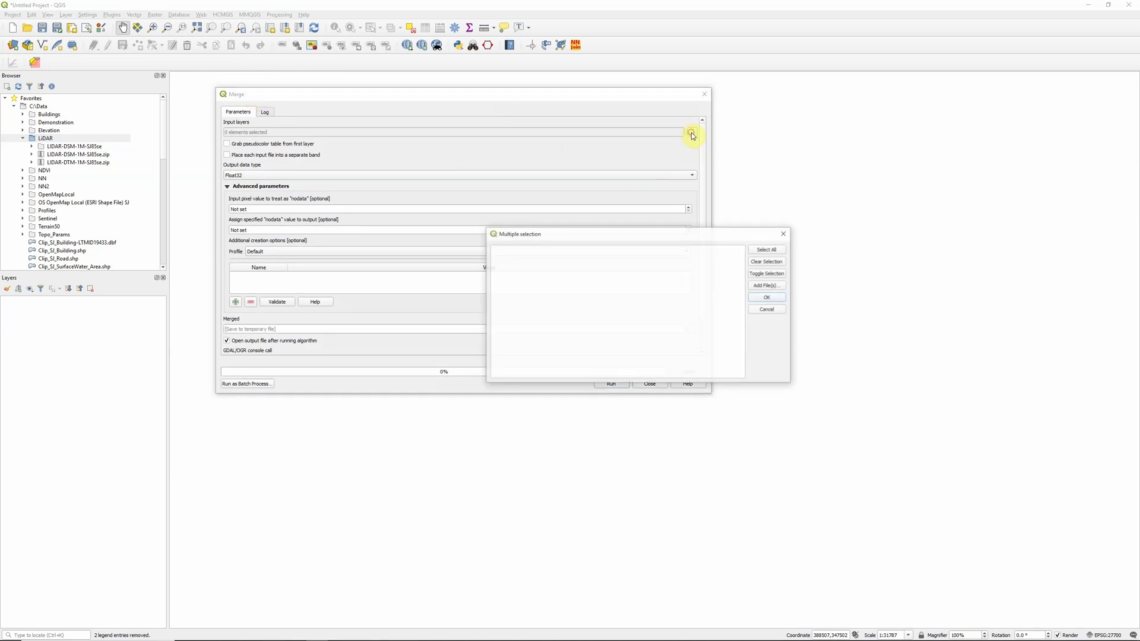
{"action": "left_click", "coordinate": [766, 286]}
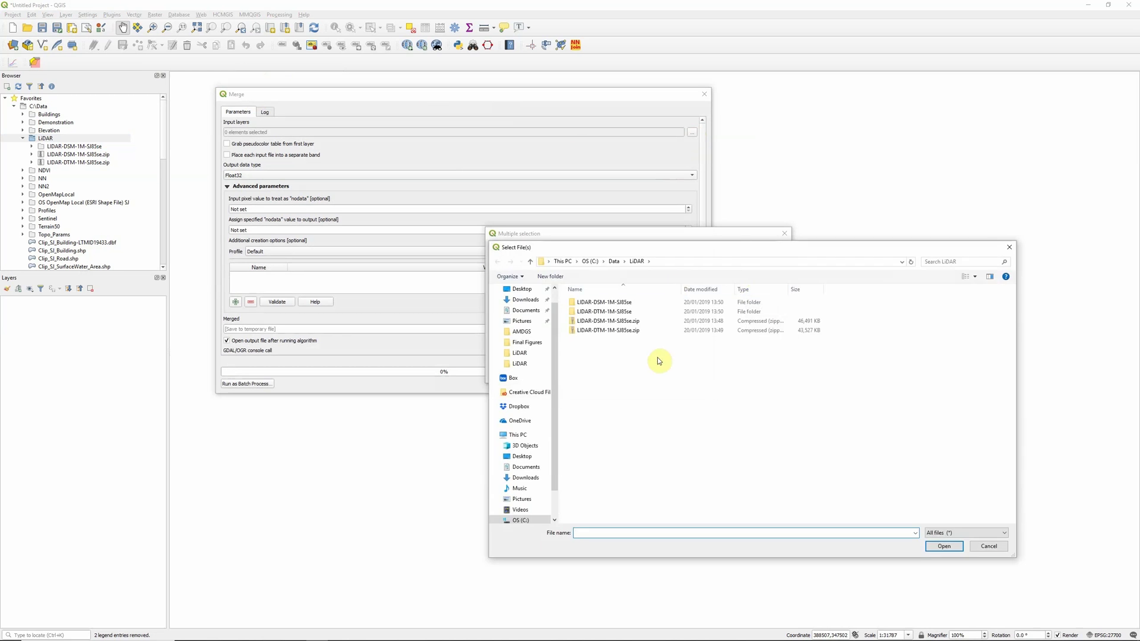
{"action": "double_click", "coordinate": [591, 305]}
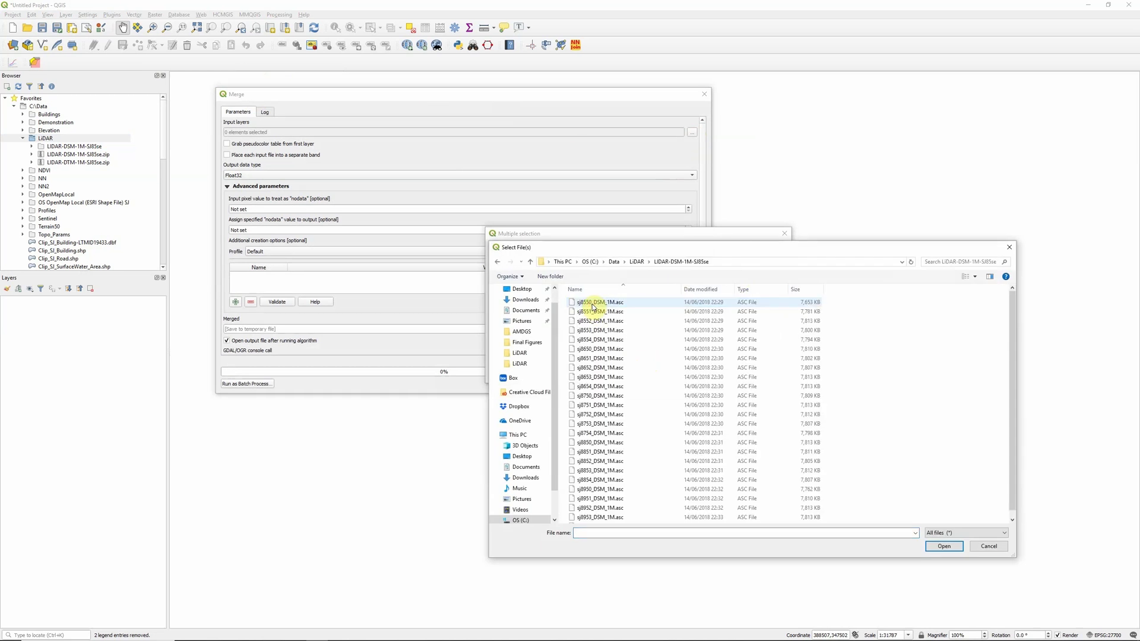
{"action": "left_click", "coordinate": [592, 303]}
{"action": "scroll", "coordinate": [609, 359], "scroll_direction": "down", "scroll_amount": 1}
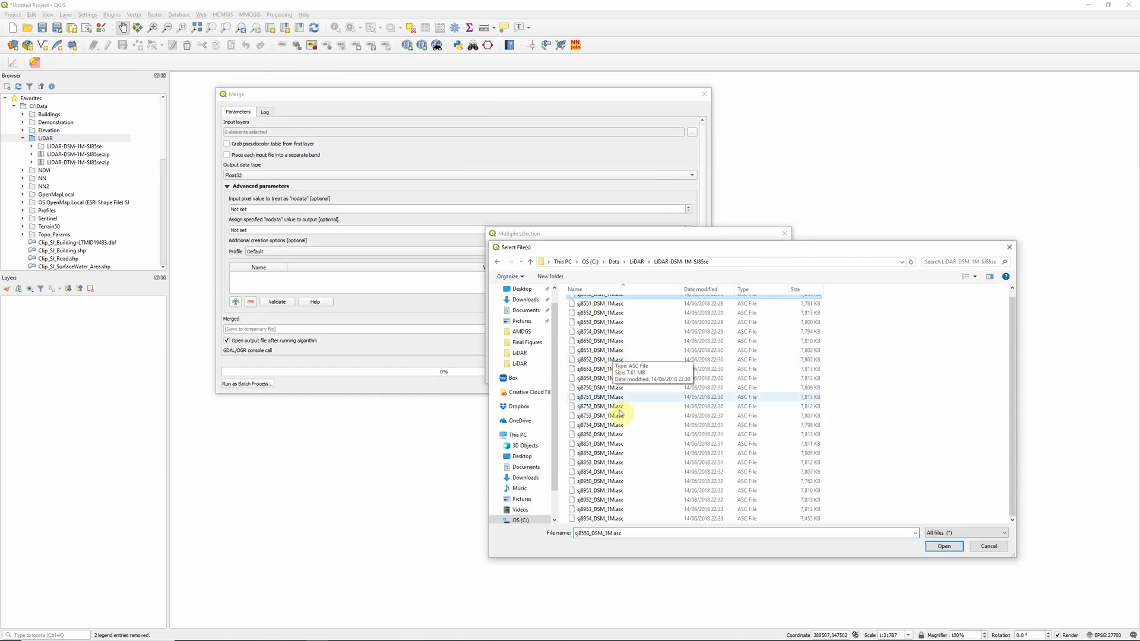
{"action": "left_click", "coordinate": [600, 518], "text": "shift"}
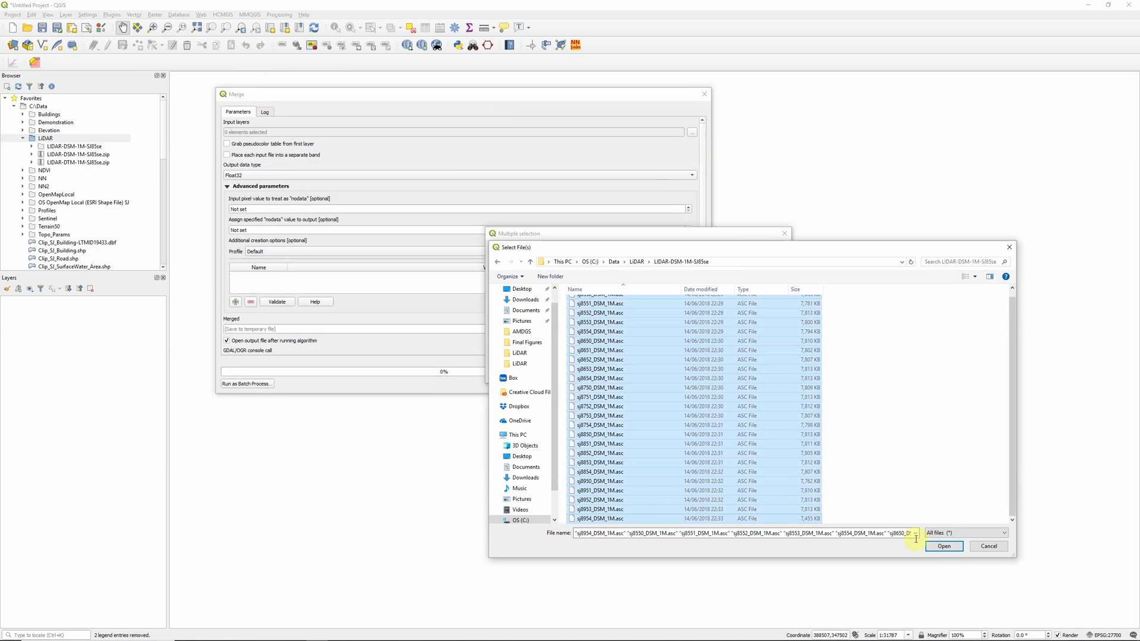
{"action": "left_click", "coordinate": [941, 546]}
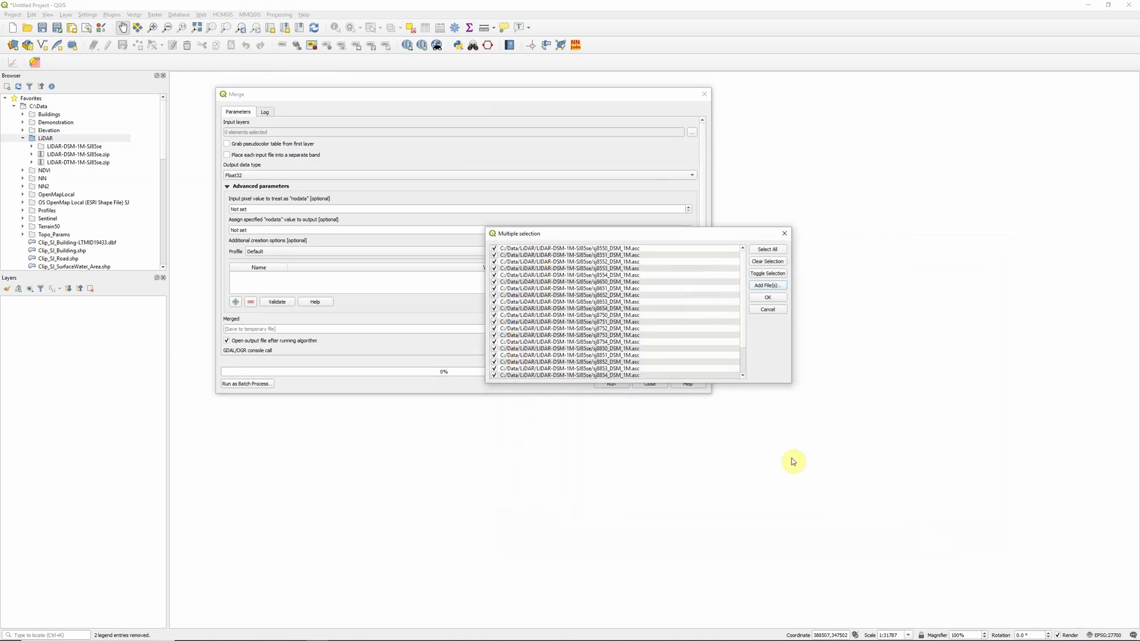
Accept the 25 DSM input tiles, set the output file to DSM_merge.tif in LiDAR, and run the merge
{"action": "left_click", "coordinate": [764, 298]}
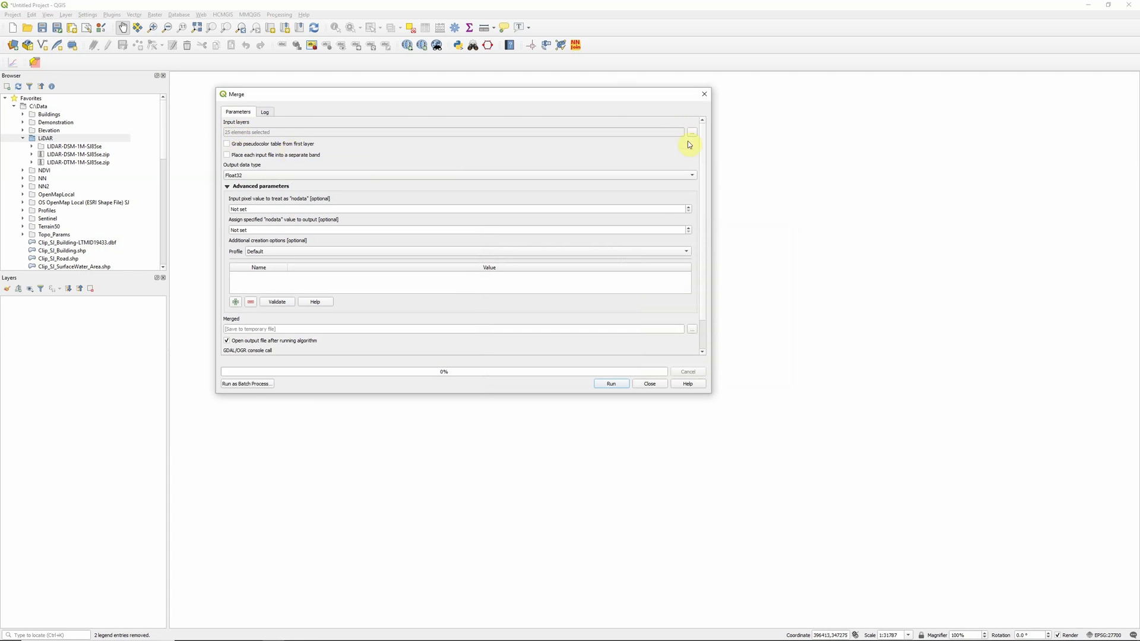
{"action": "left_click_drag", "start_coordinate": [703, 152], "coordinate": [702, 205]}
{"action": "left_click", "coordinate": [694, 295]}
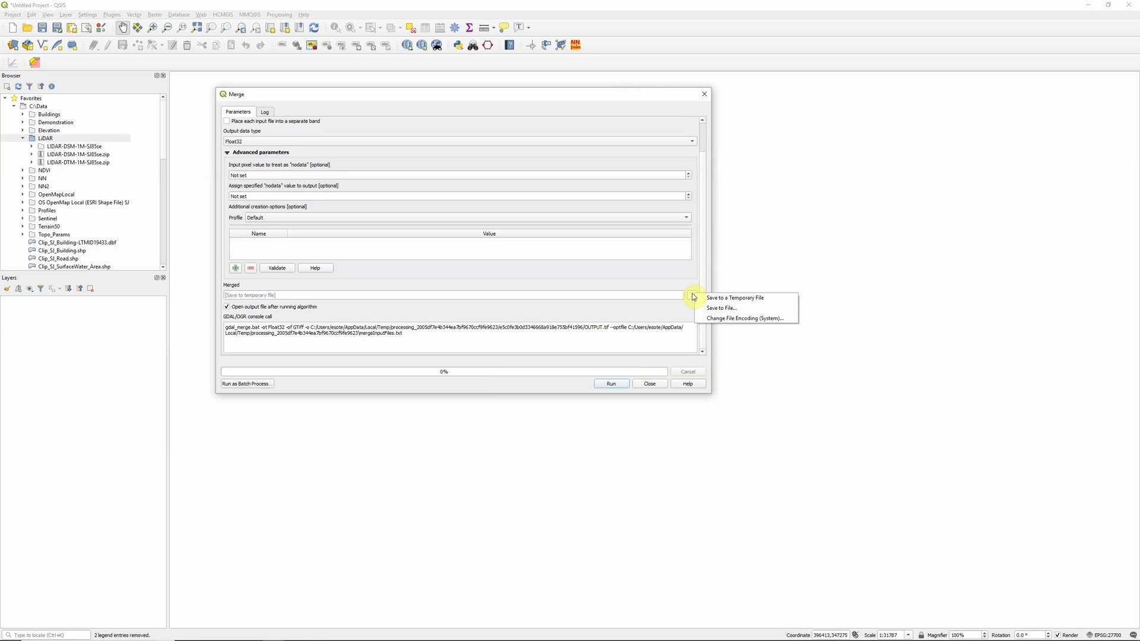
{"action": "left_click", "coordinate": [721, 308]}
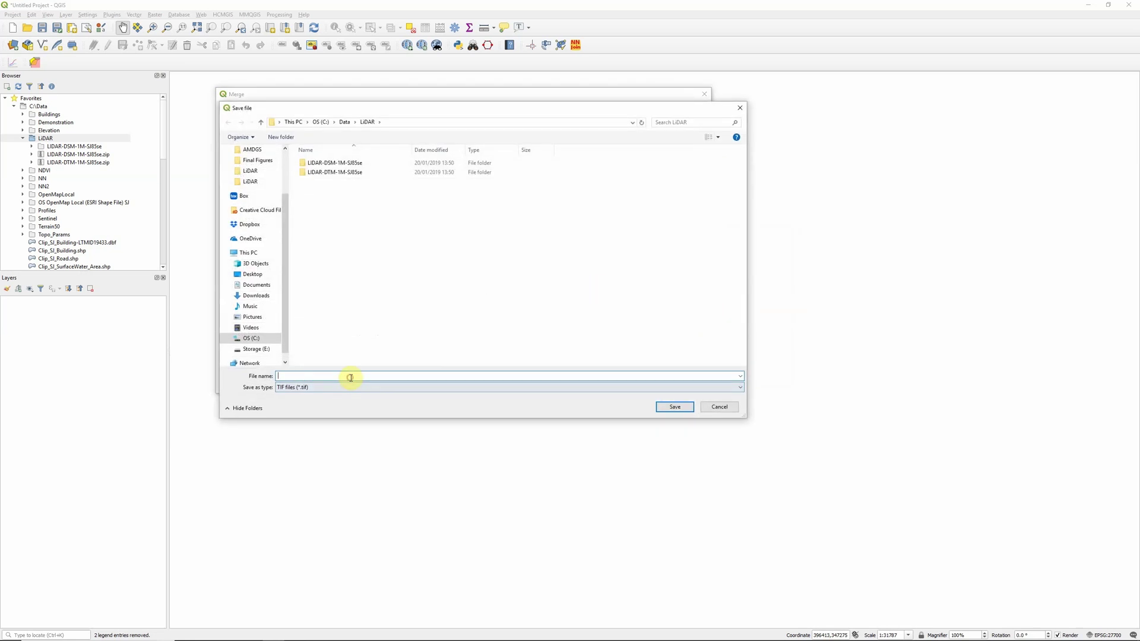
{"action": "left_click", "coordinate": [351, 378]}
{"action": "type", "text": "DSM_merge.tif"}
{"action": "left_click", "coordinate": [675, 407]}
{"action": "left_click", "coordinate": [611, 384]}
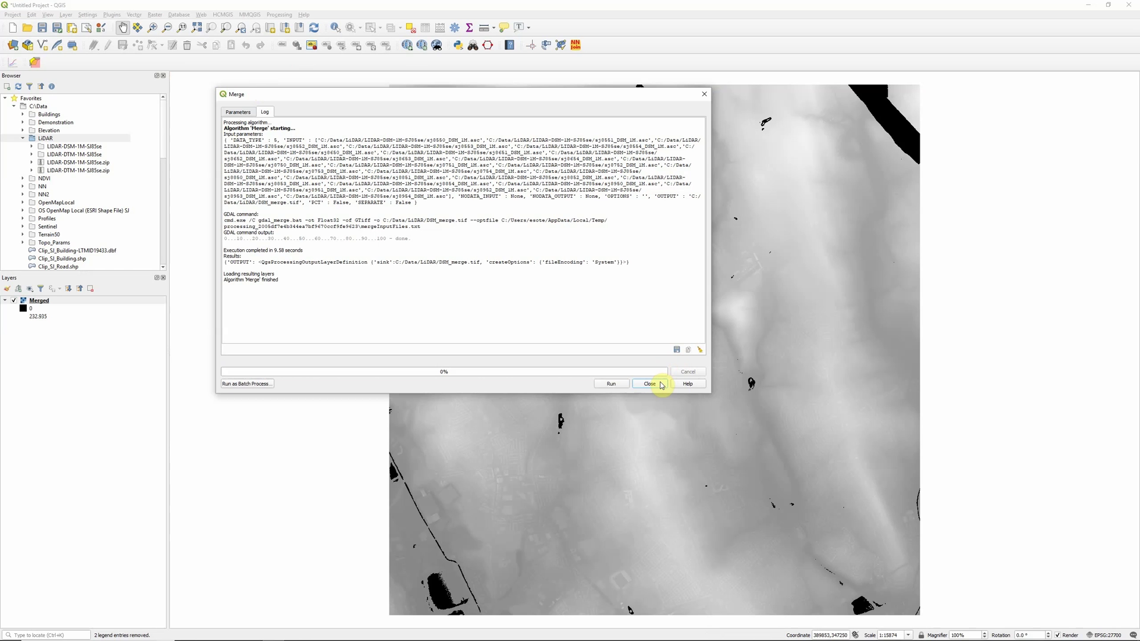
Close the finished Merge dialog and open Project Properties at the CRS page via the EPSG:27700 status button
{"action": "left_click", "coordinate": [649, 384]}
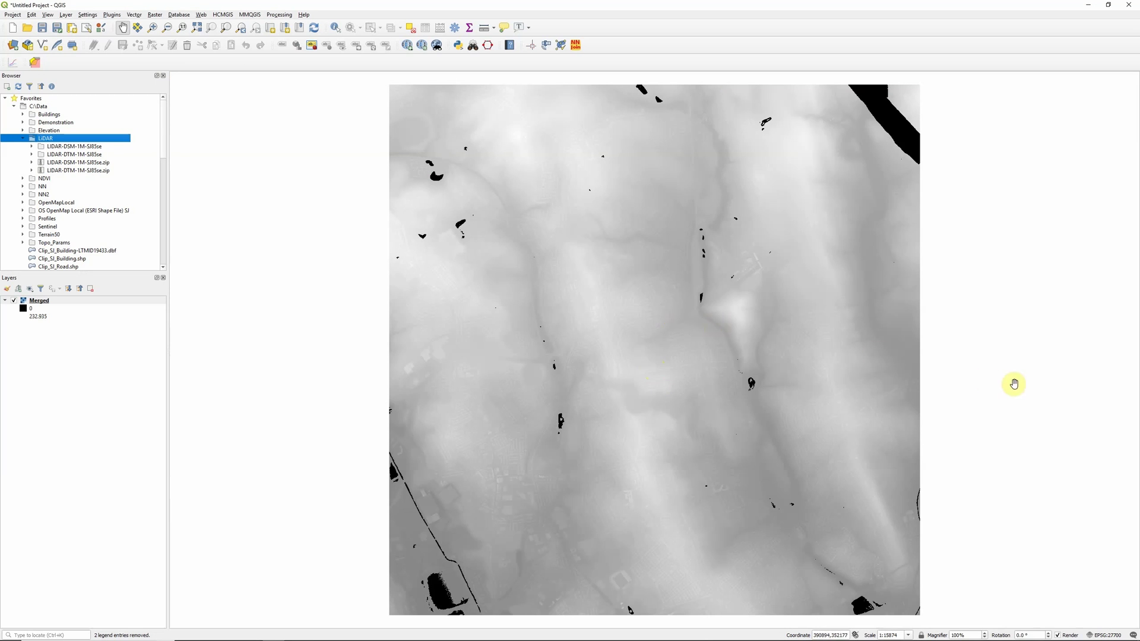
{"action": "left_click", "coordinate": [1108, 635]}
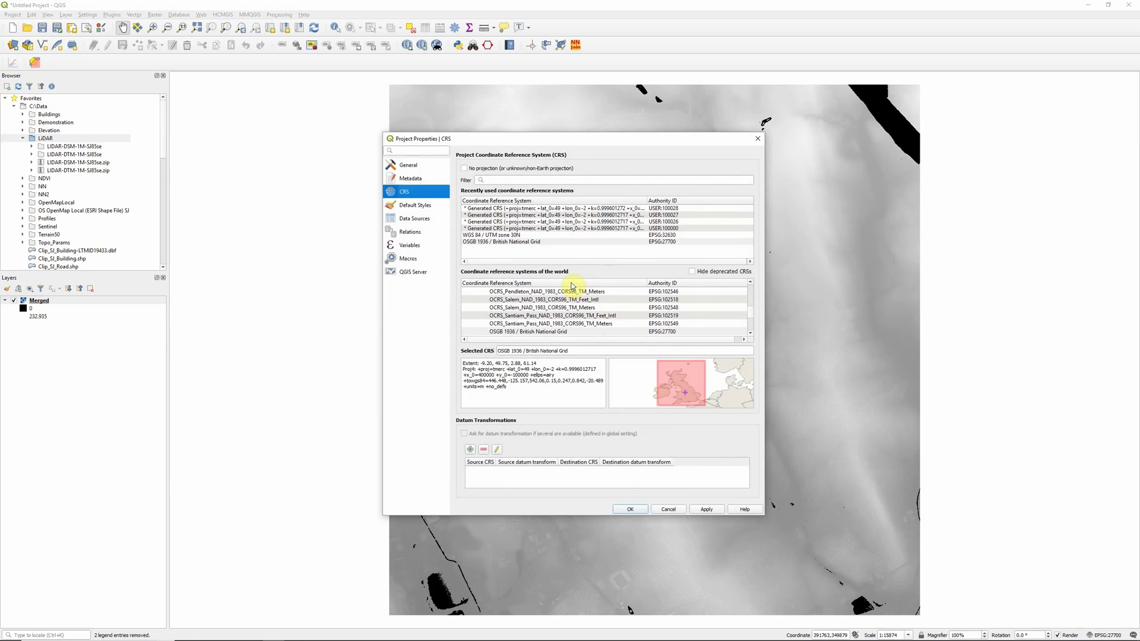
Filter the CRS list by 27700 and apply OSGB 1936 / British National Grid to the project
{"action": "left_click", "coordinate": [507, 180]}
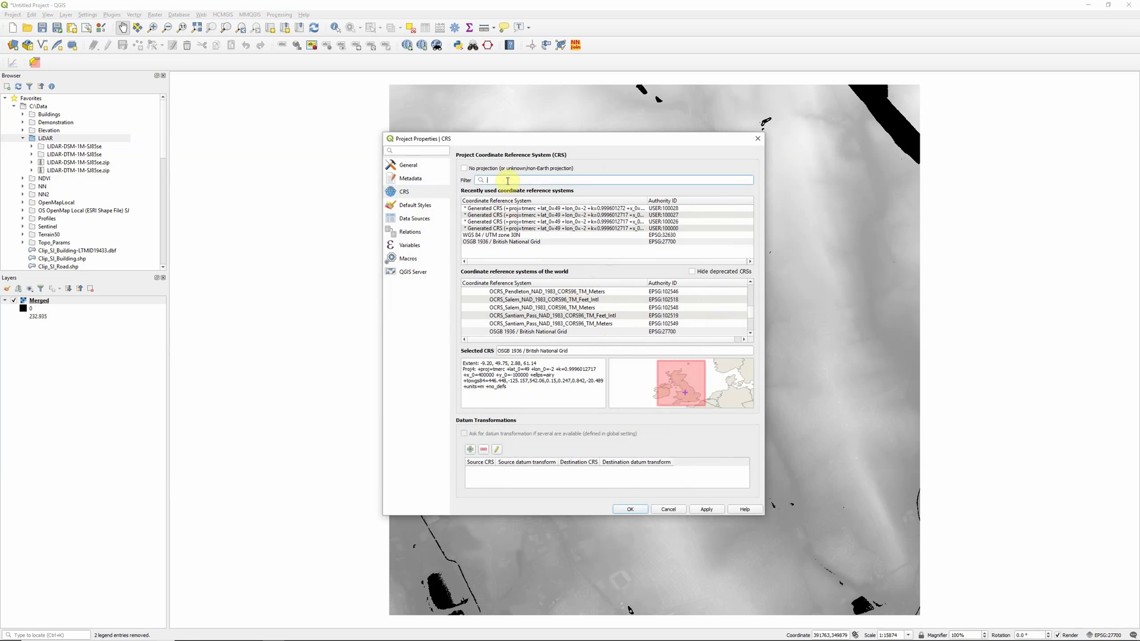
{"action": "type", "text": "27"}
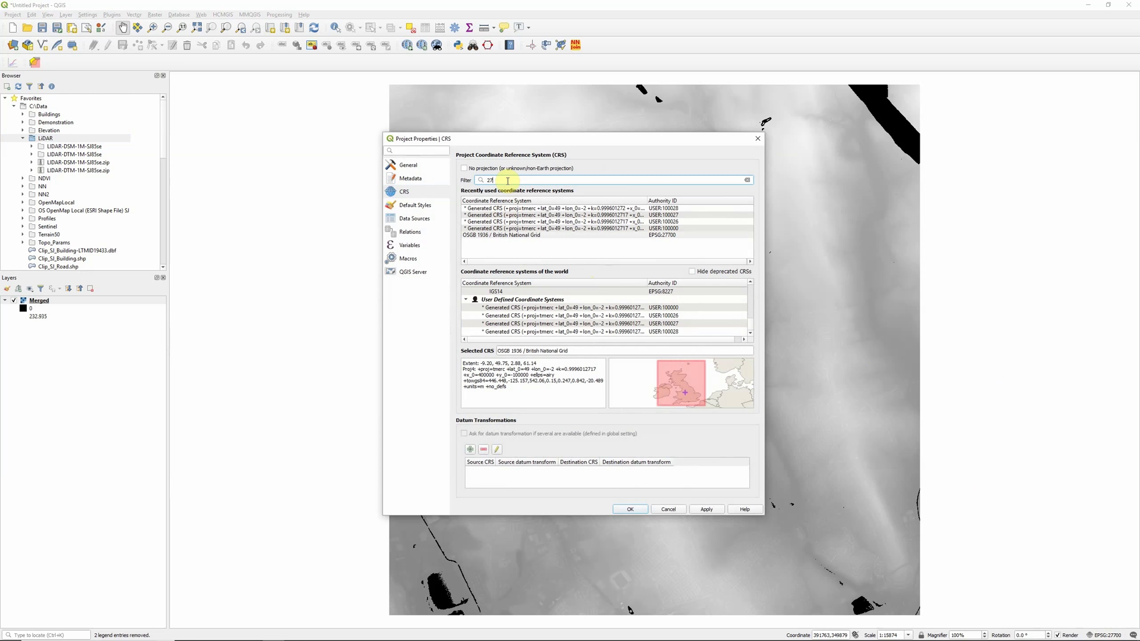
{"action": "type", "text": "700"}
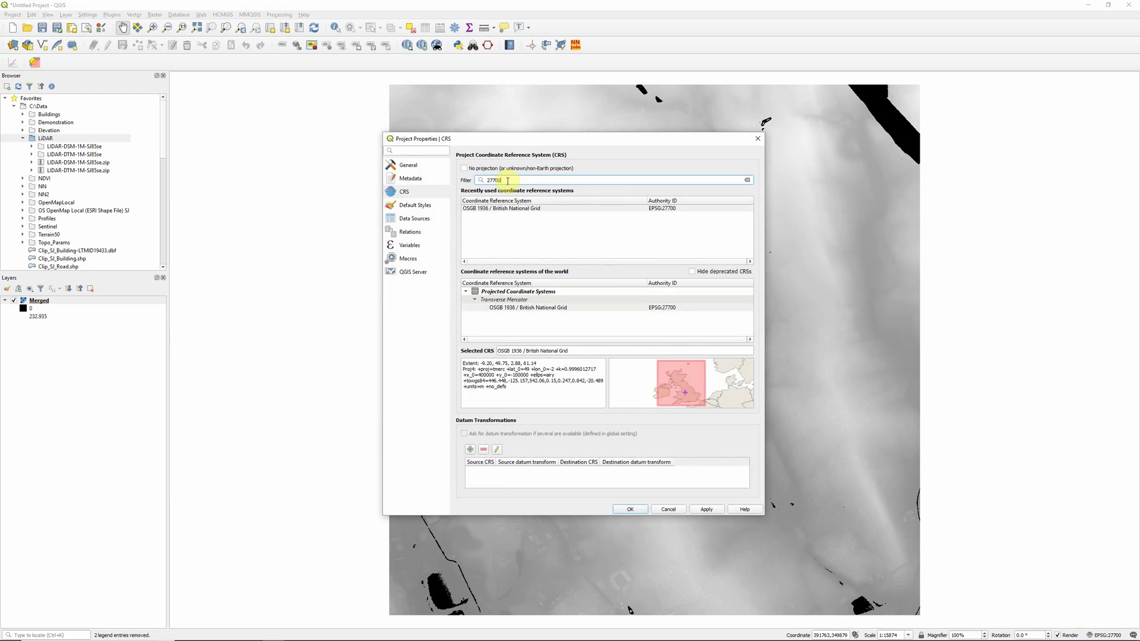
{"action": "left_click", "coordinate": [513, 210]}
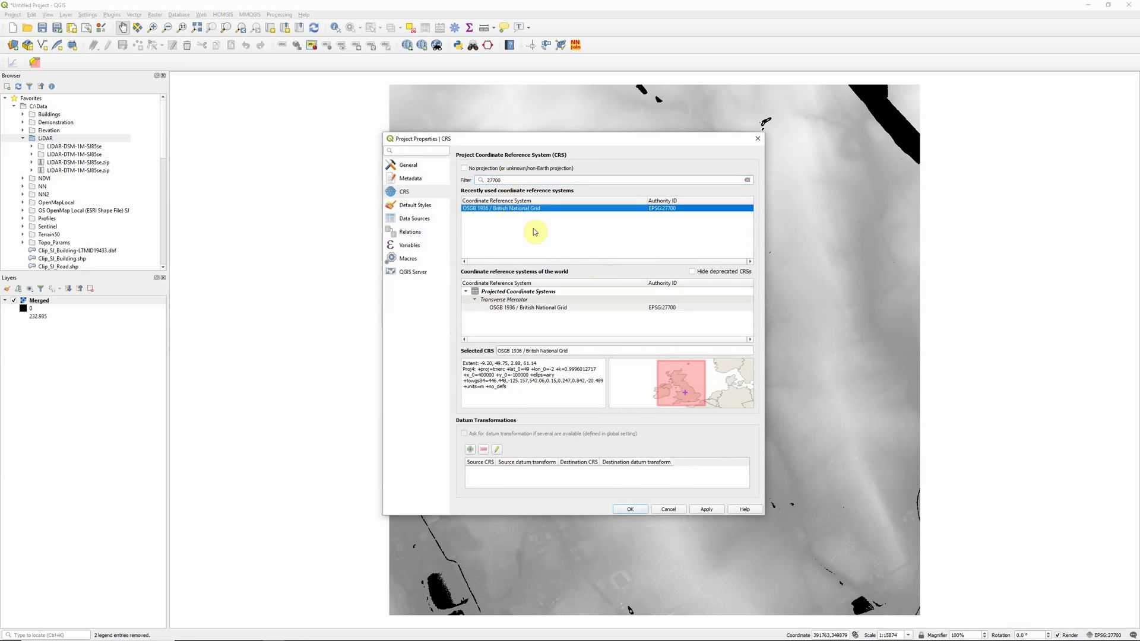
{"action": "left_click", "coordinate": [626, 508]}
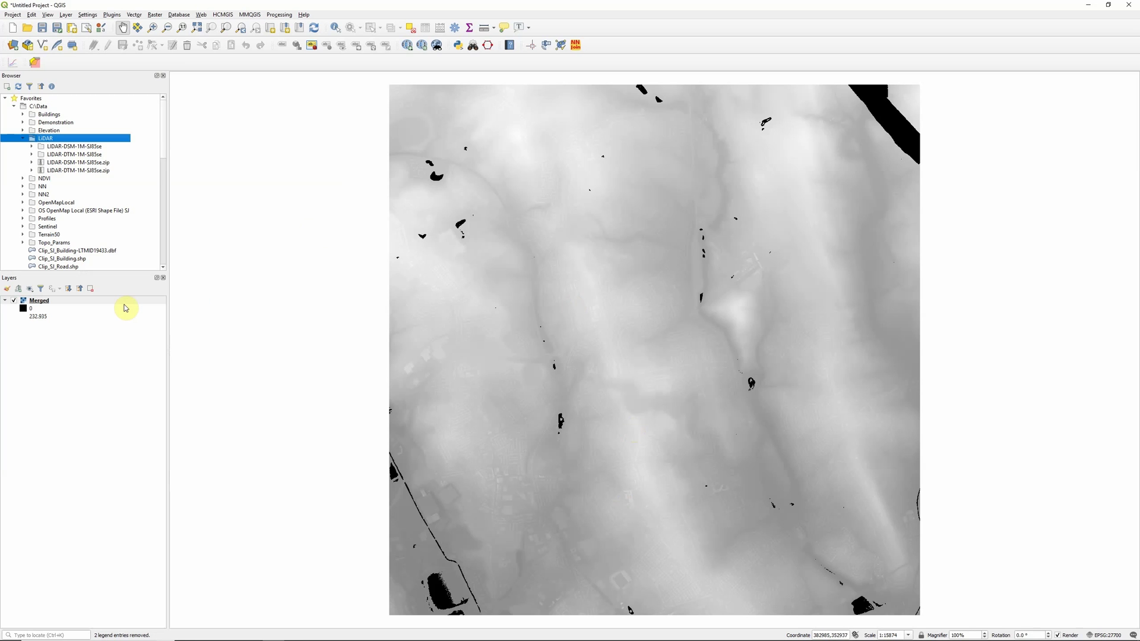
Rename the 'Merged' layer in the Layers panel to 'DSM'
{"action": "right_click", "coordinate": [43, 303]}
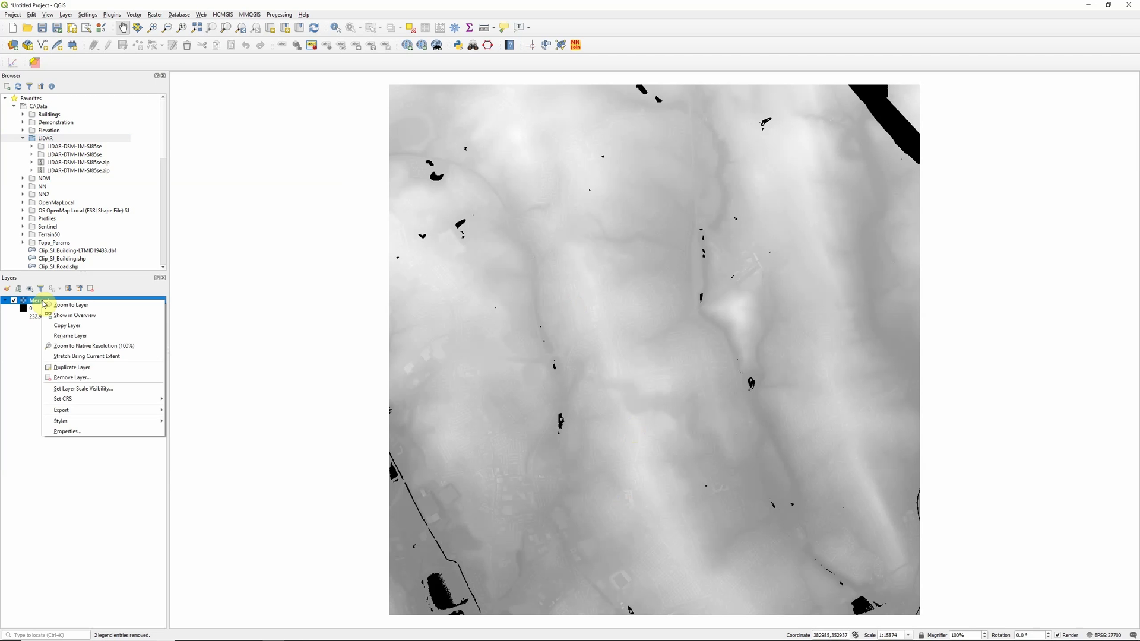
{"action": "left_click", "coordinate": [88, 335]}
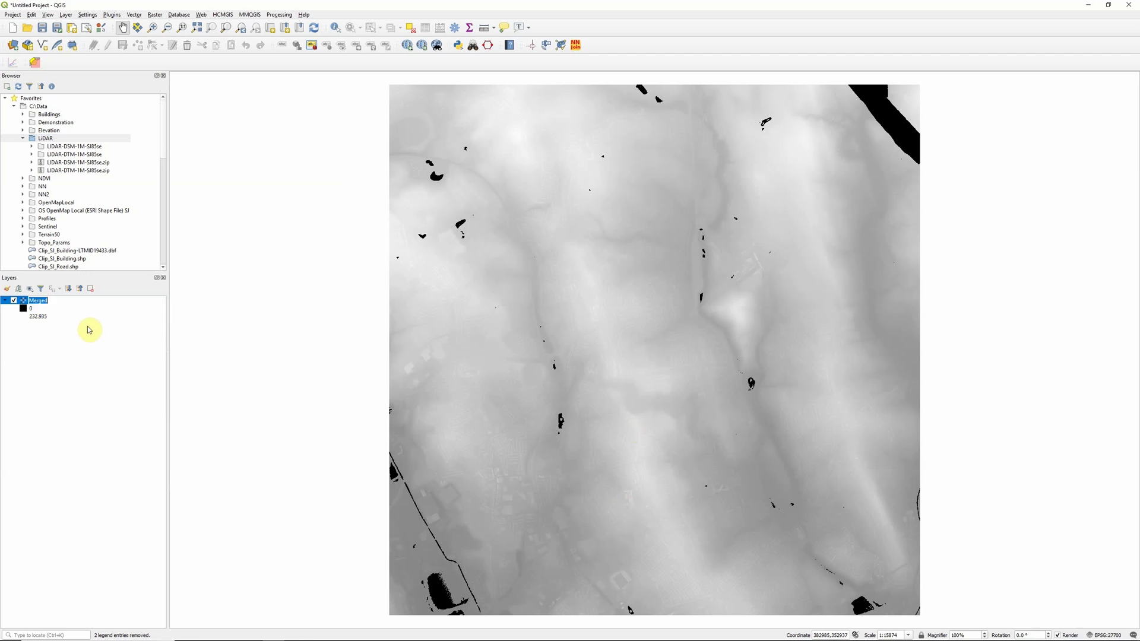
{"action": "type", "text": "DSM"}
{"action": "left_click", "coordinate": [79, 387]}
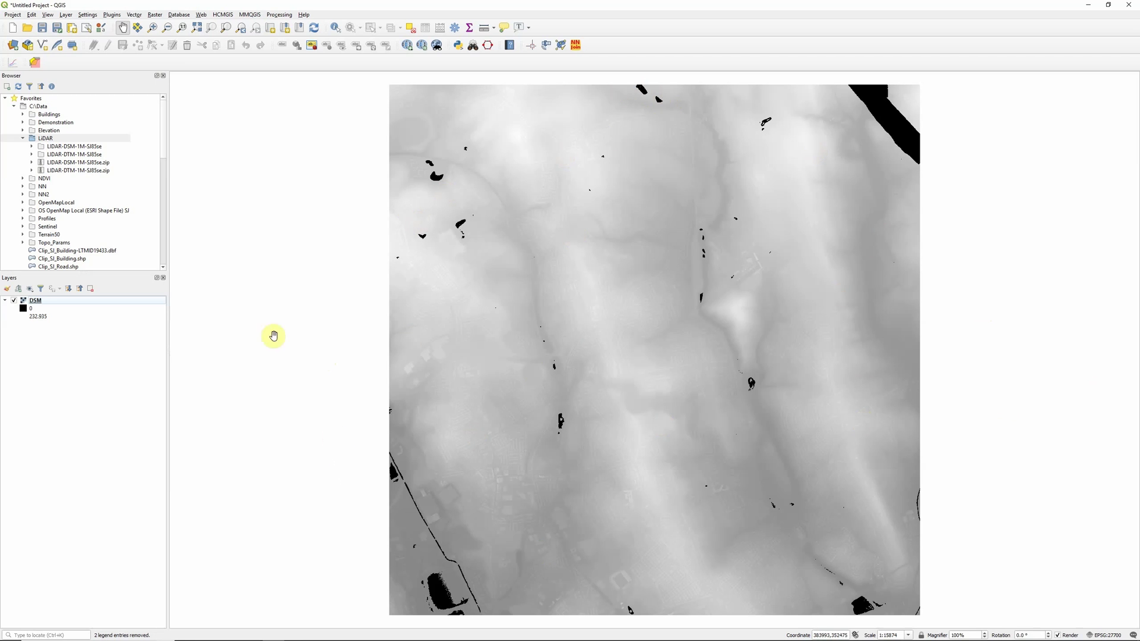
In a new Merge tool, add all 25 DTM tiles from LIDAR-DTM-1M-SJ85se as input layers
{"action": "left_click", "coordinate": [155, 15]}
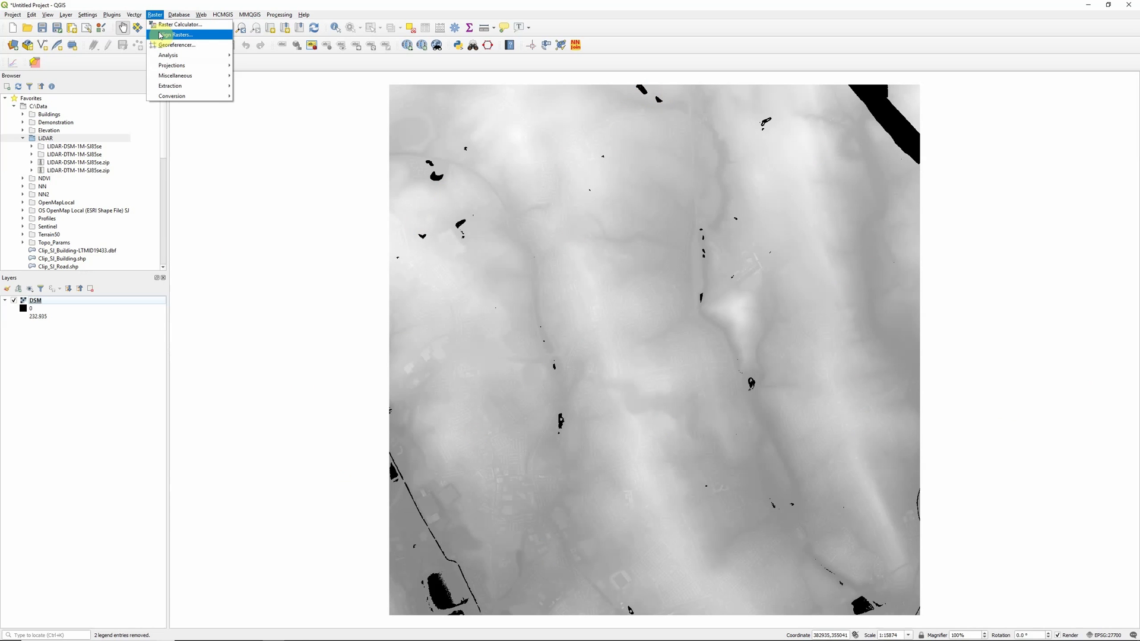
{"action": "mouse_move", "coordinate": [185, 77]}
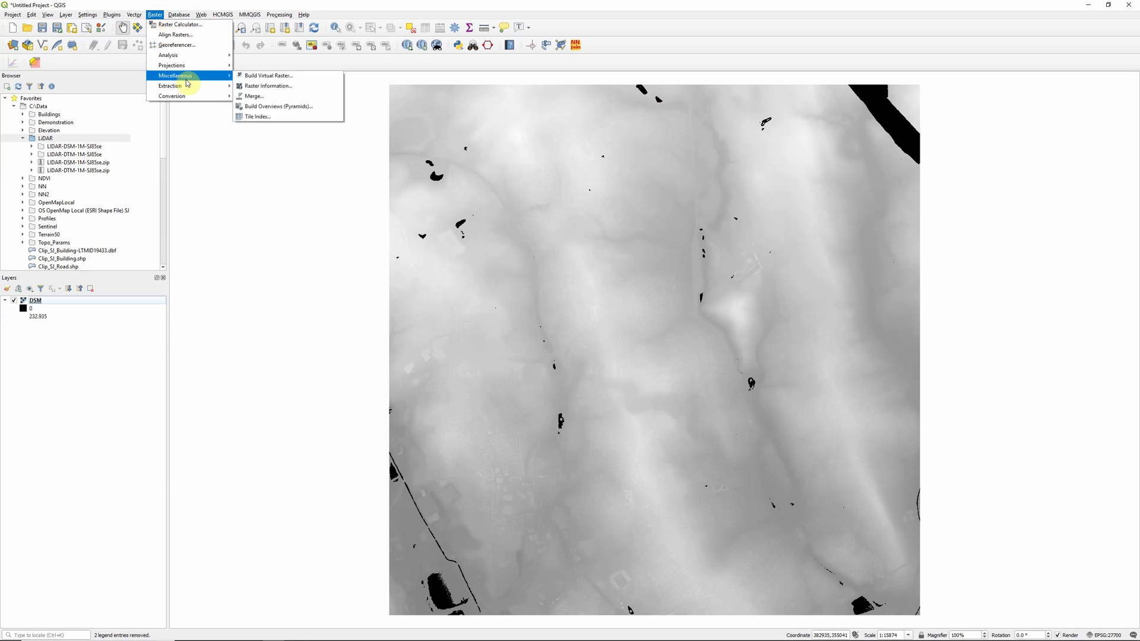
{"action": "left_click", "coordinate": [266, 96]}
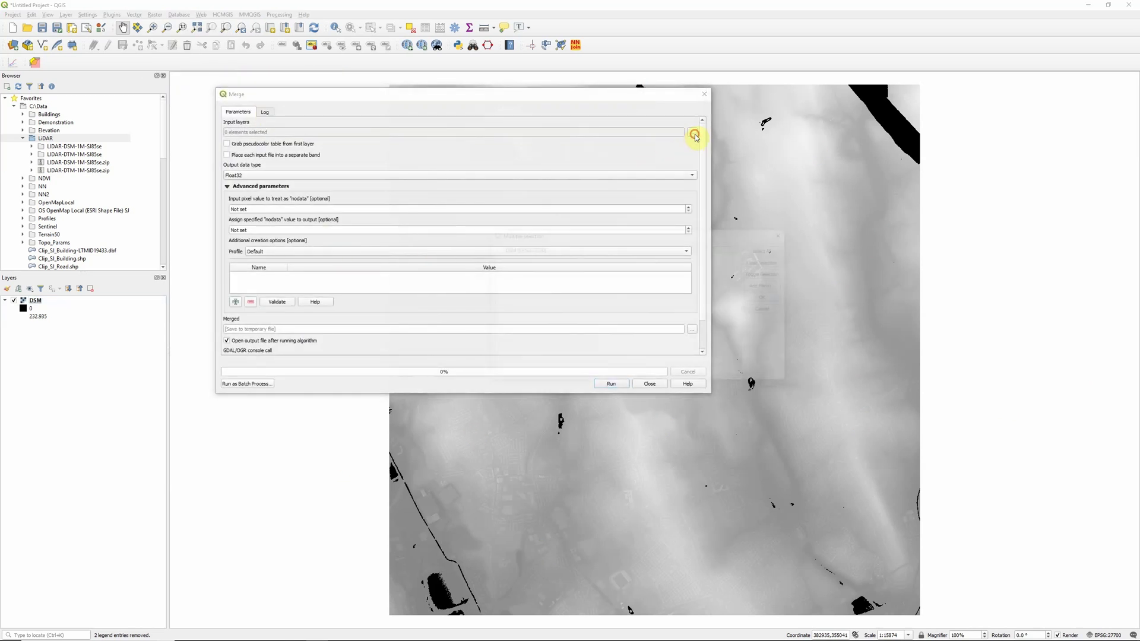
{"action": "left_click", "coordinate": [694, 134]}
{"action": "left_click", "coordinate": [765, 286]}
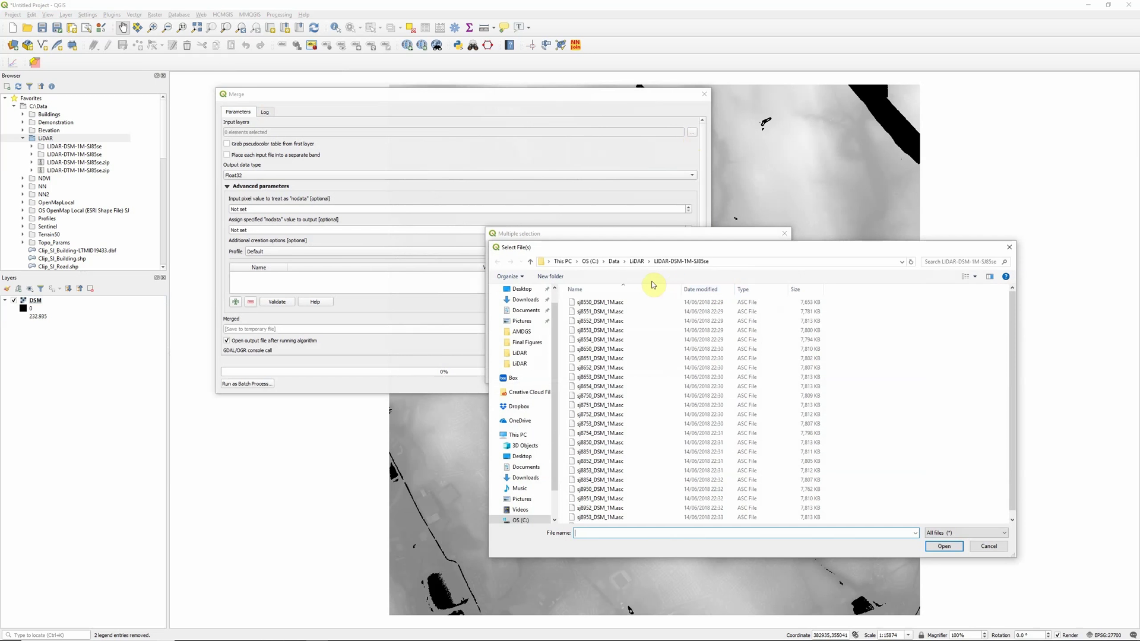
{"action": "left_click", "coordinate": [637, 261]}
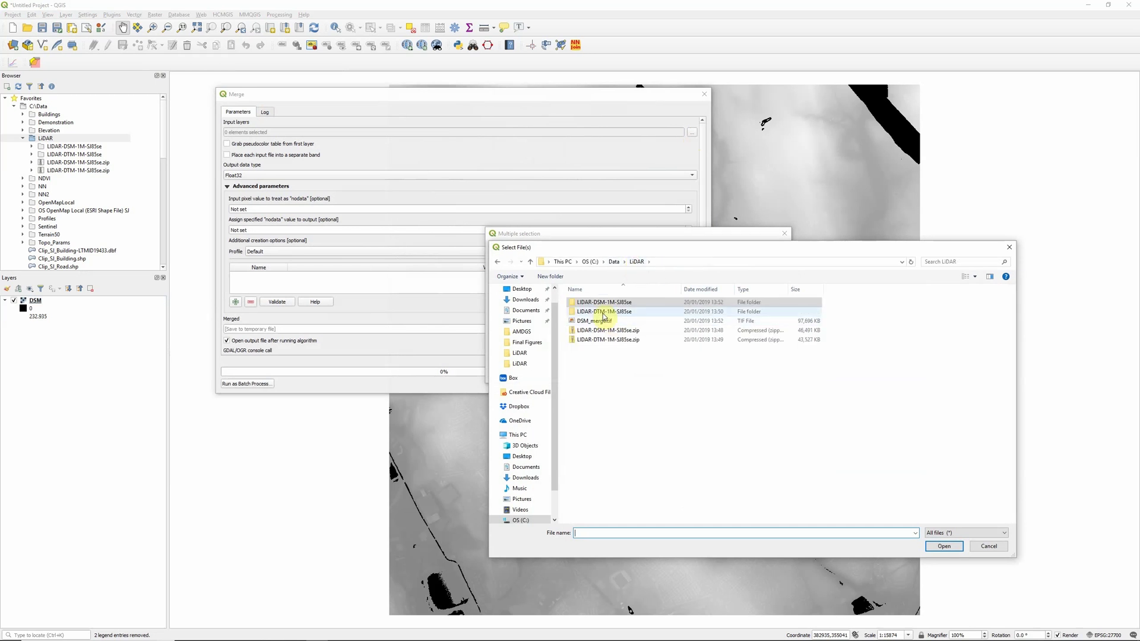
{"action": "double_click", "coordinate": [604, 313]}
{"action": "left_click", "coordinate": [601, 303]}
{"action": "scroll", "coordinate": [611, 395], "scroll_direction": "down", "scroll_amount": 1}
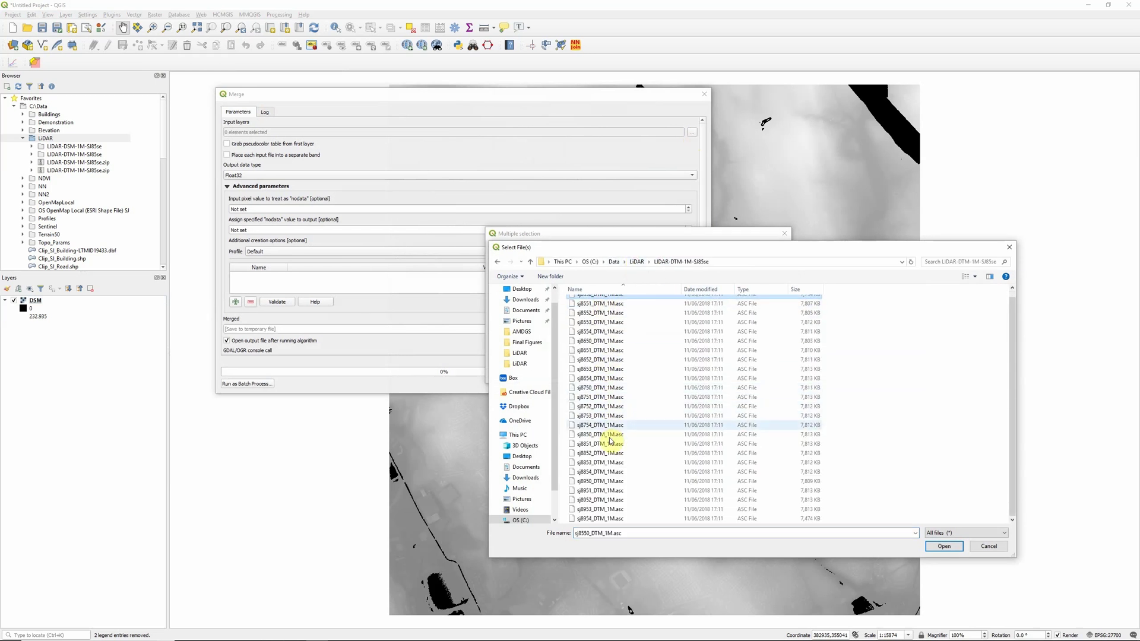
{"action": "left_click", "coordinate": [612, 517], "text": "shift"}
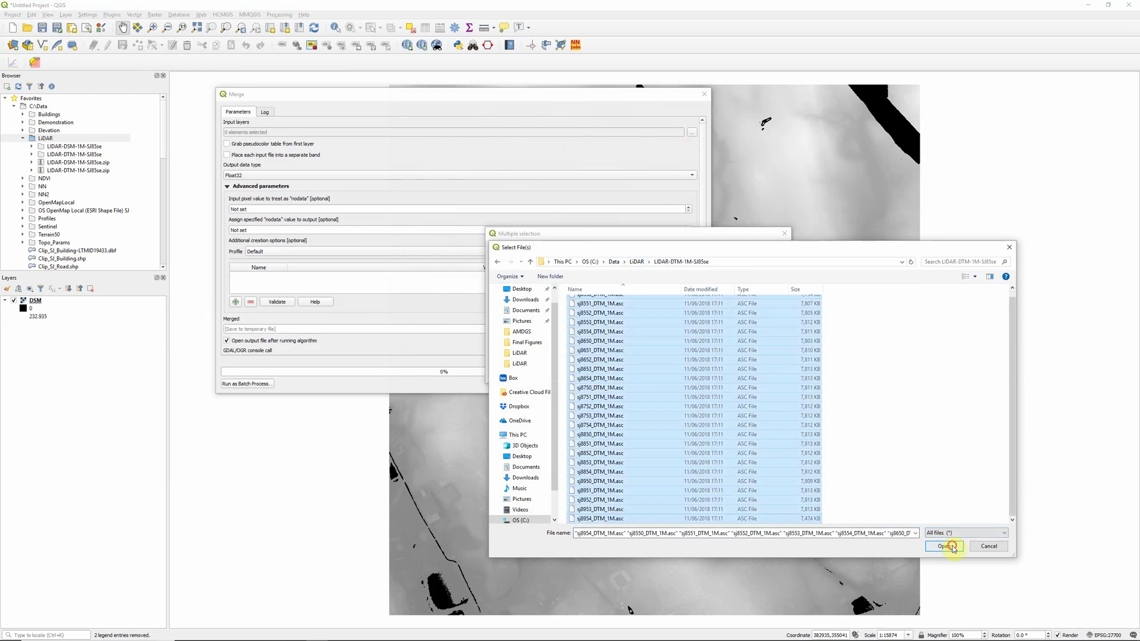
{"action": "left_click", "coordinate": [947, 547]}
{"action": "left_click", "coordinate": [763, 296]}
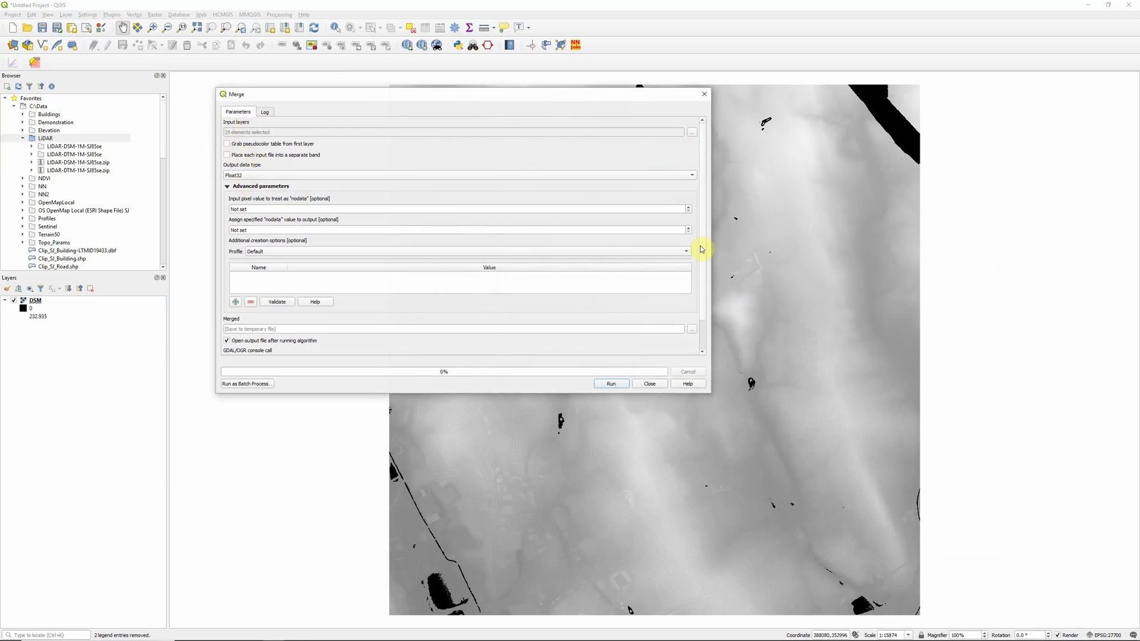
Set the merged output to be saved as DTM_merge.tif
{"action": "scroll", "coordinate": [702, 267], "scroll_direction": "down", "scroll_amount": 1}
{"action": "left_click", "coordinate": [691, 296]}
{"action": "left_click", "coordinate": [709, 311]}
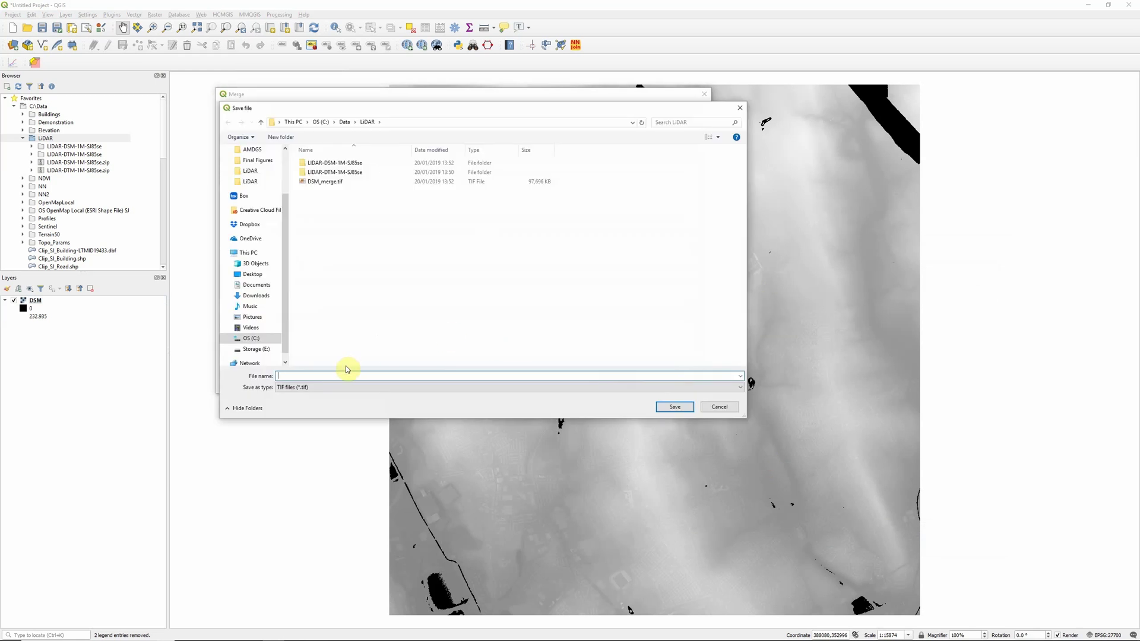
{"action": "type", "text": "DTM_merge.tif"}
{"action": "left_click", "coordinate": [666, 408]}
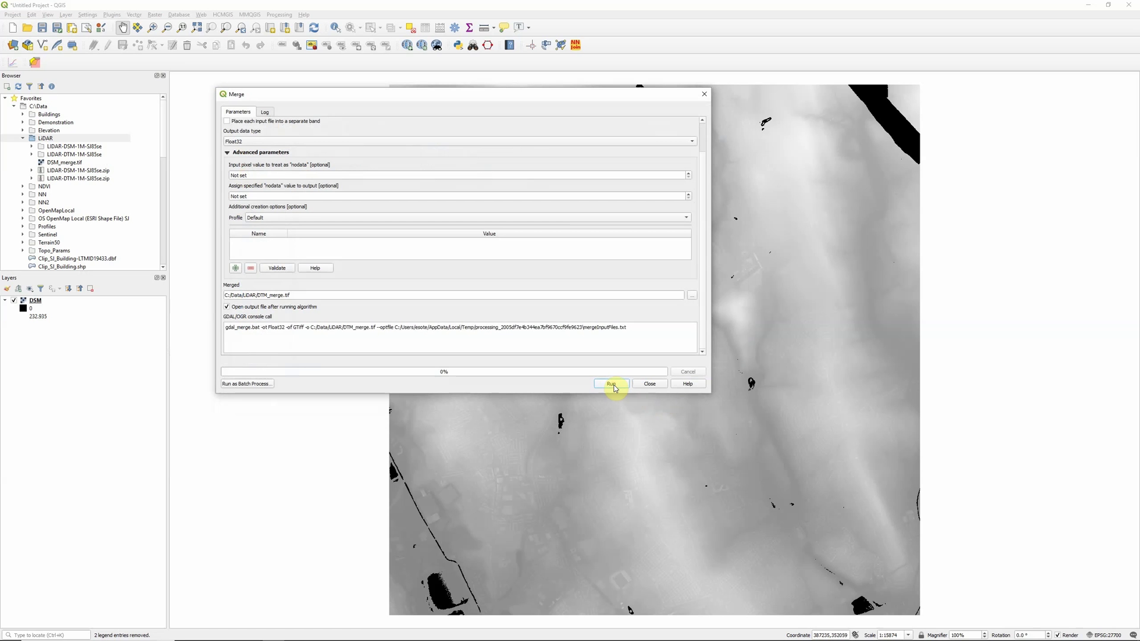
Run the DTM merge, close the tool, and rename the new 'Merged' layer to 'DTM'
{"action": "left_click", "coordinate": [613, 385]}
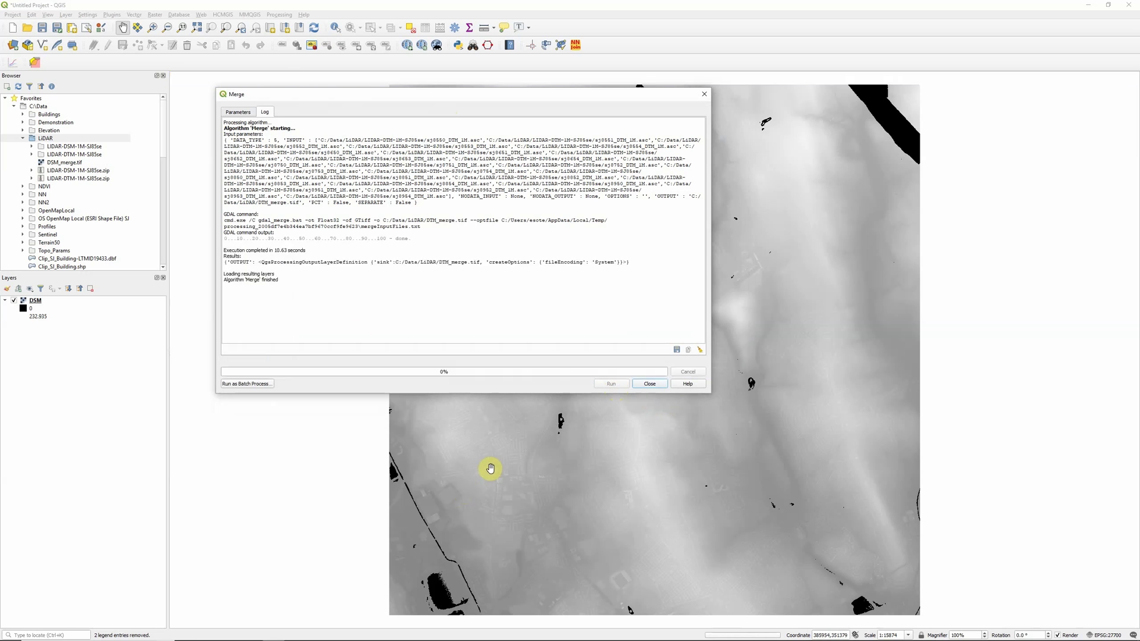
{"action": "left_click", "coordinate": [650, 385]}
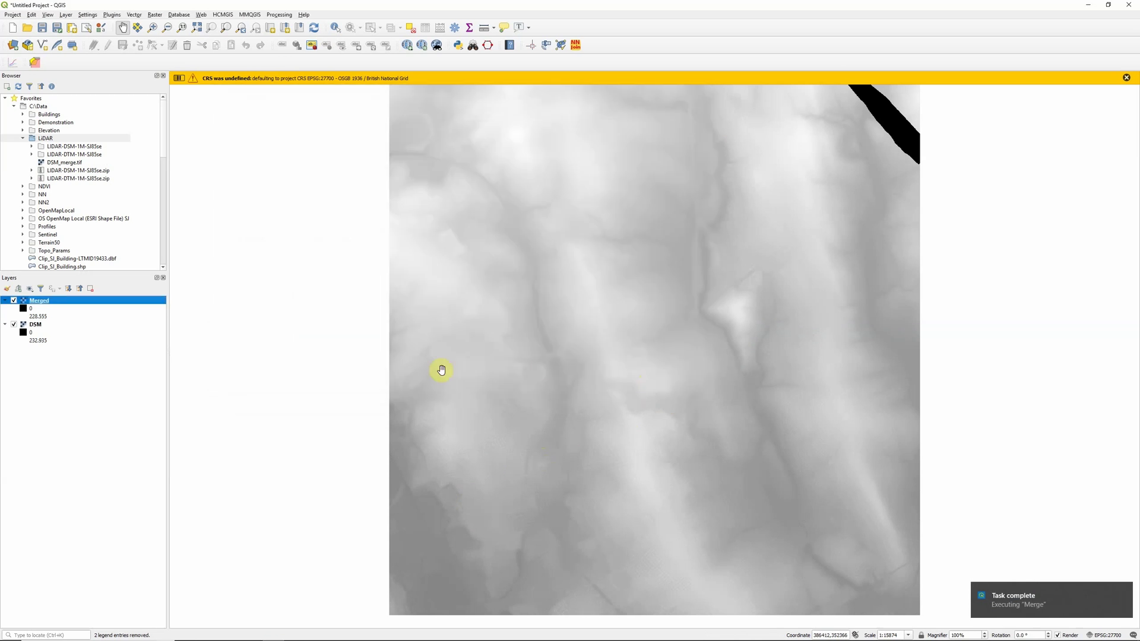
{"action": "right_click", "coordinate": [39, 301]}
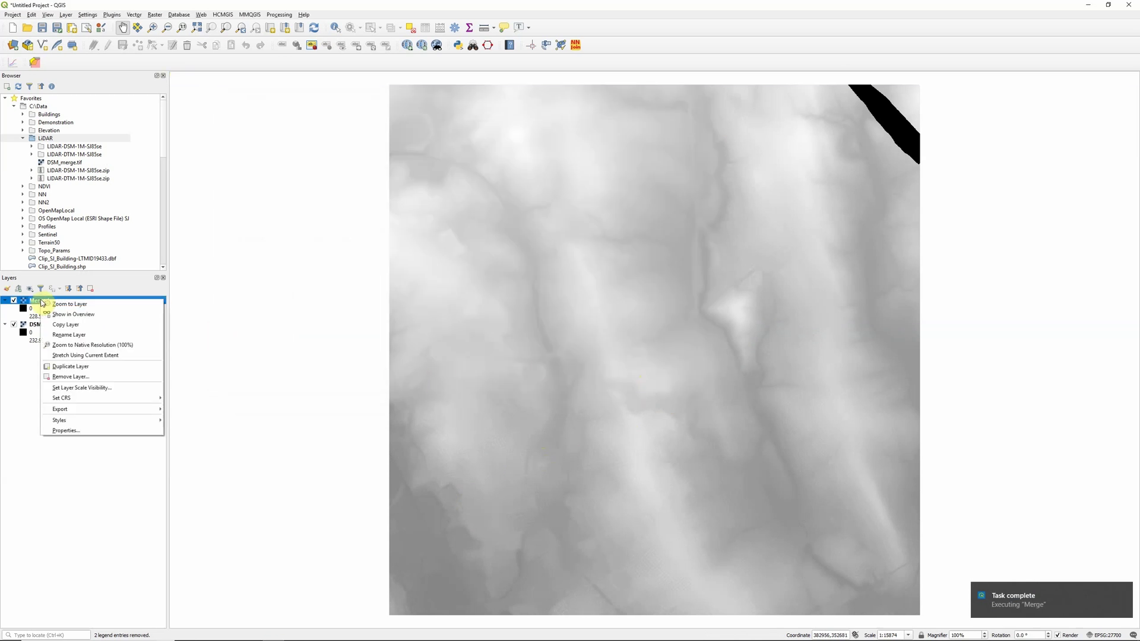
{"action": "left_click", "coordinate": [57, 334]}
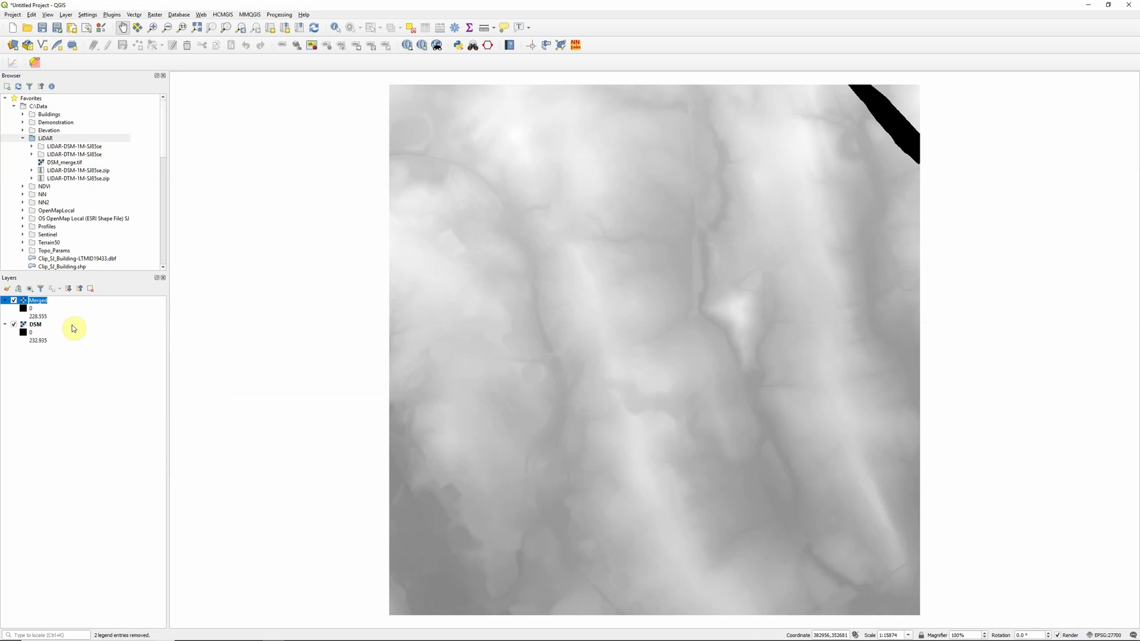
{"action": "type", "text": "DTM"}
{"action": "key", "text": "Return"}
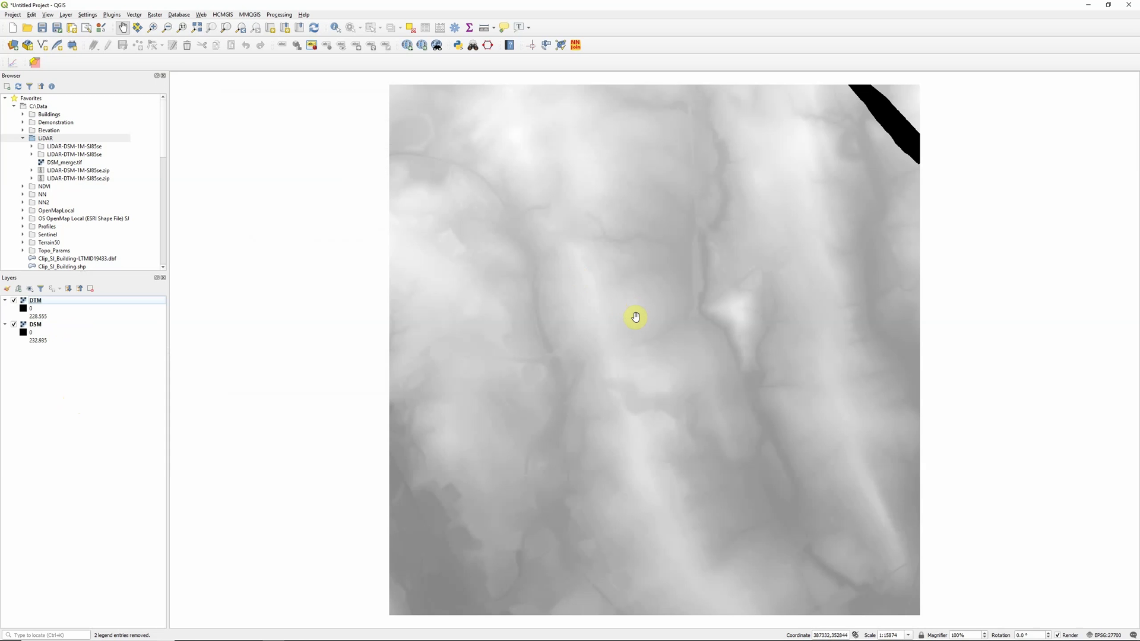
{"action": "scroll", "coordinate": [635, 317], "scroll_direction": "up", "scroll_amount": 1}
{"action": "scroll", "coordinate": [641, 344], "scroll_direction": "down", "scroll_amount": 1}
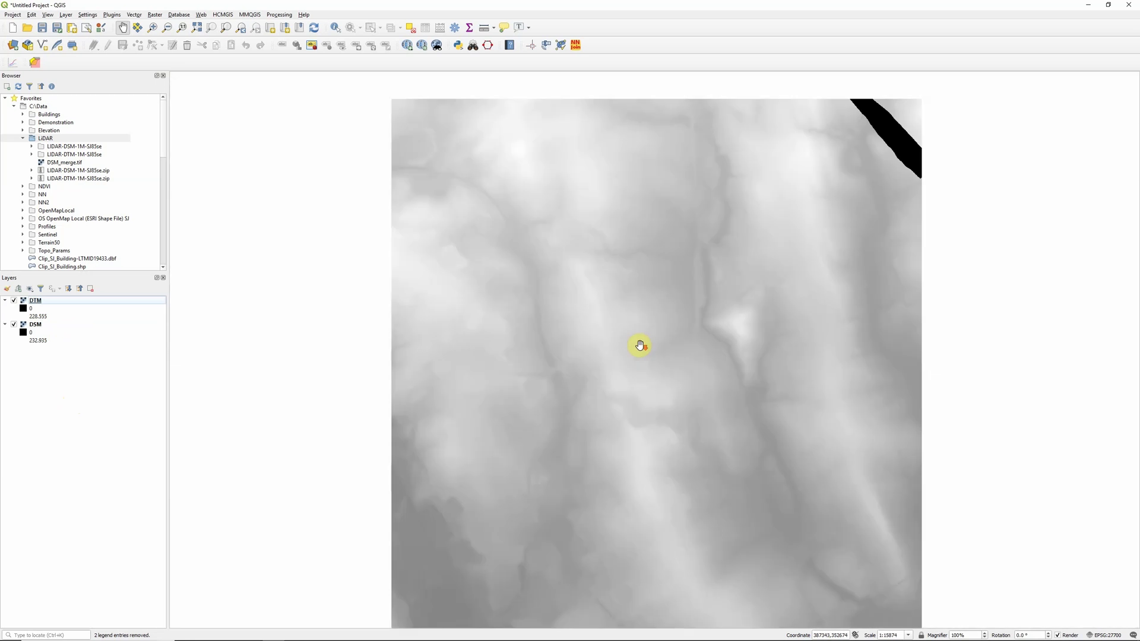
{"action": "left_click", "coordinate": [14, 301]}
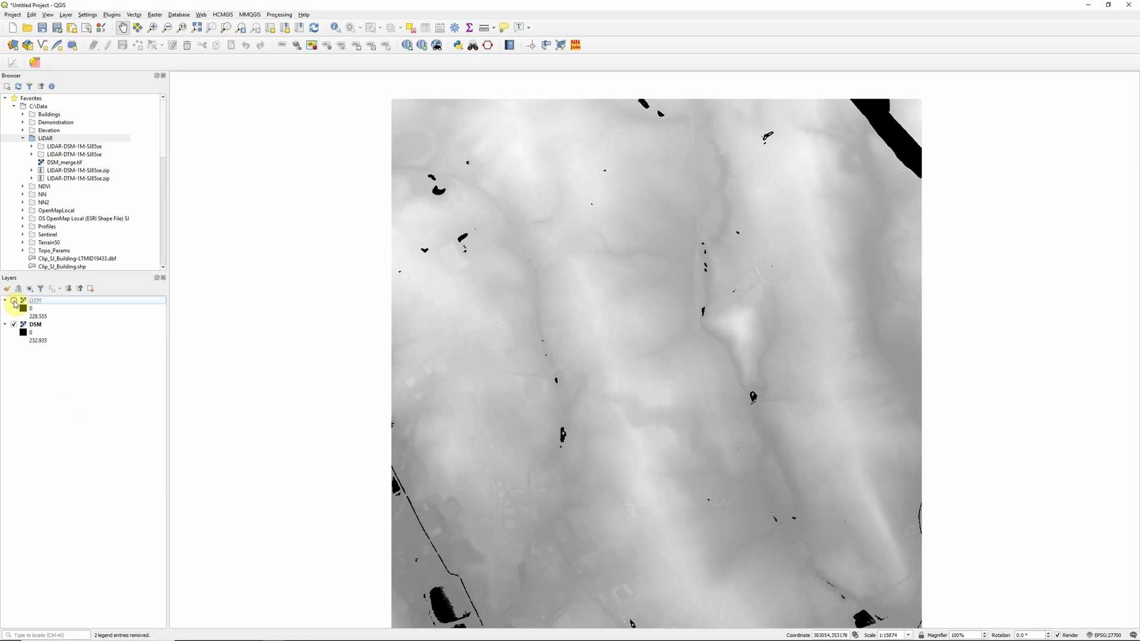
{"action": "scroll", "coordinate": [608, 323], "scroll_direction": "up", "scroll_amount": 2}
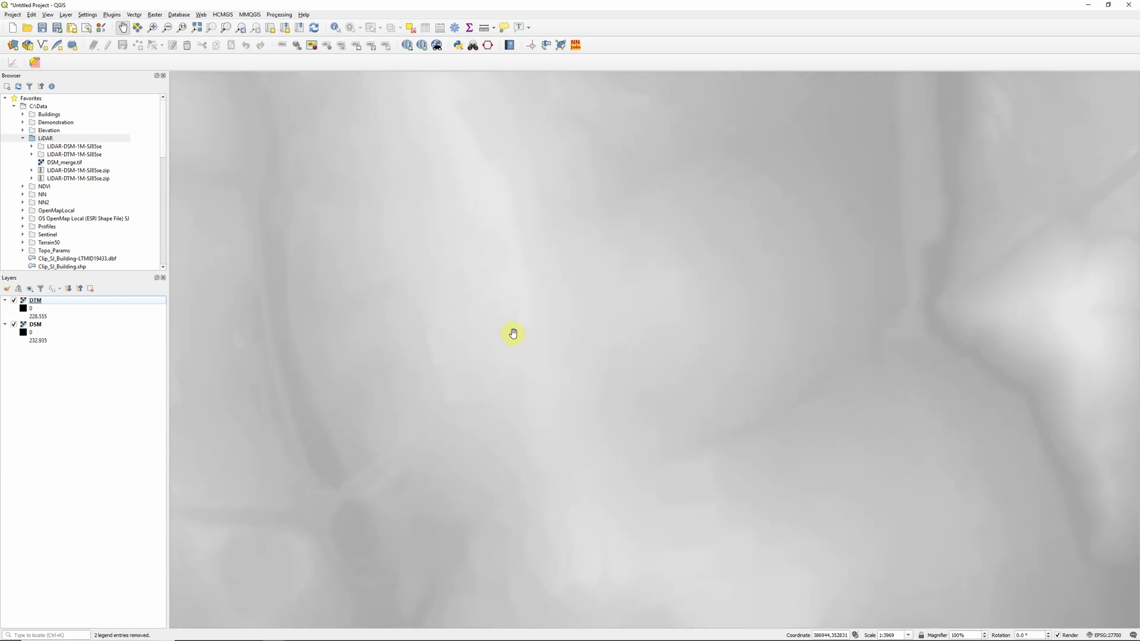
{"action": "scroll", "coordinate": [512, 333], "scroll_direction": "down", "scroll_amount": 2}
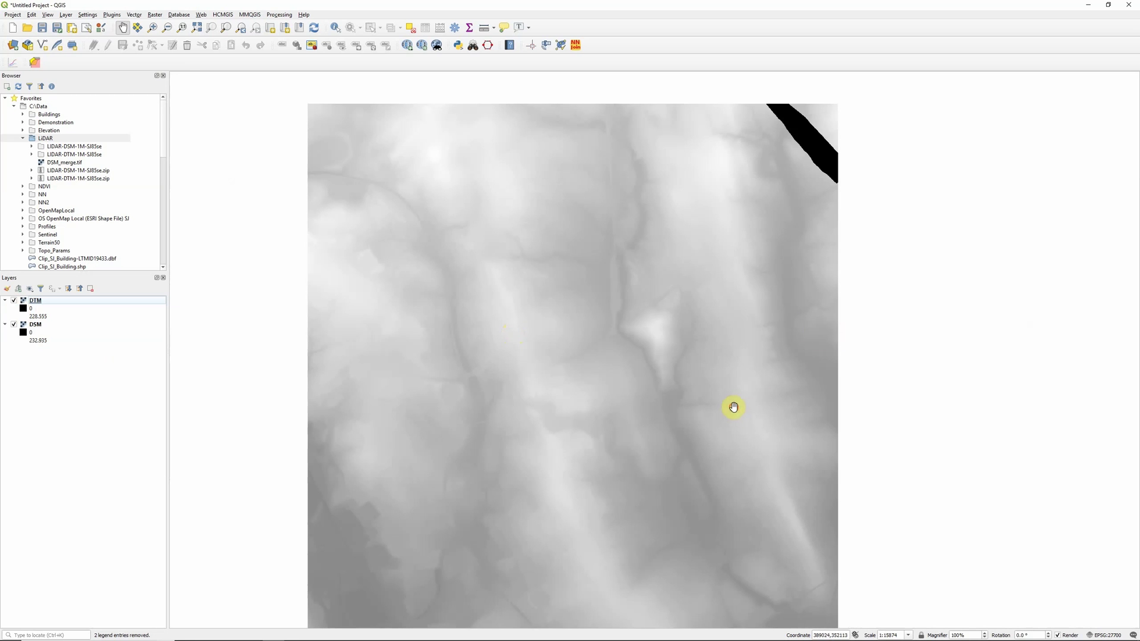
{"action": "left_click_drag", "start_coordinate": [733, 402], "coordinate": [733, 383]}
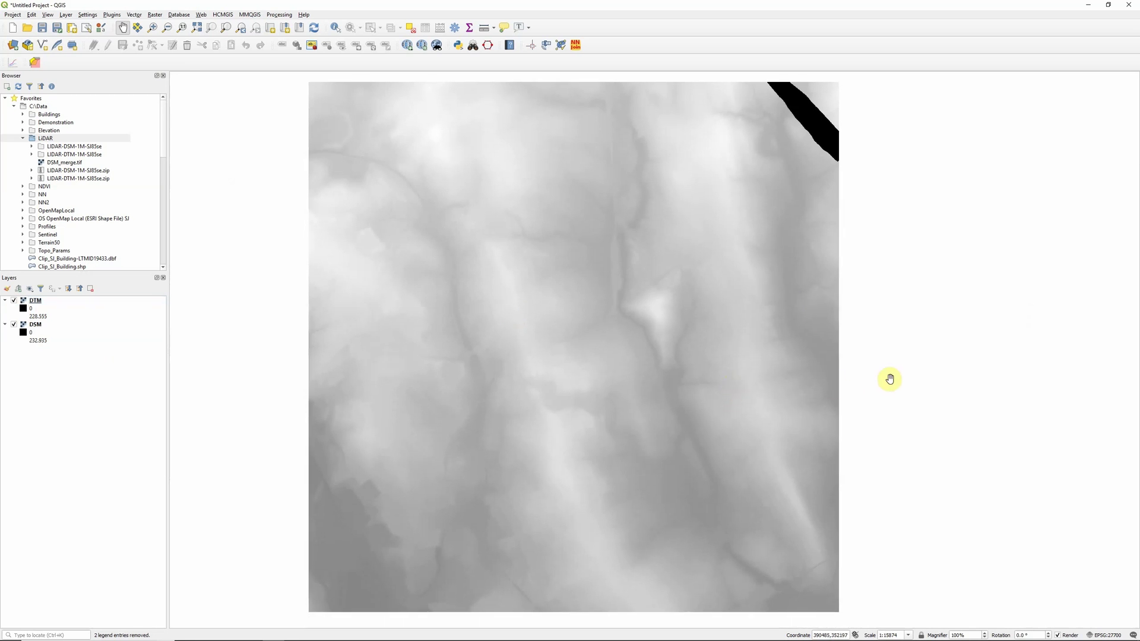